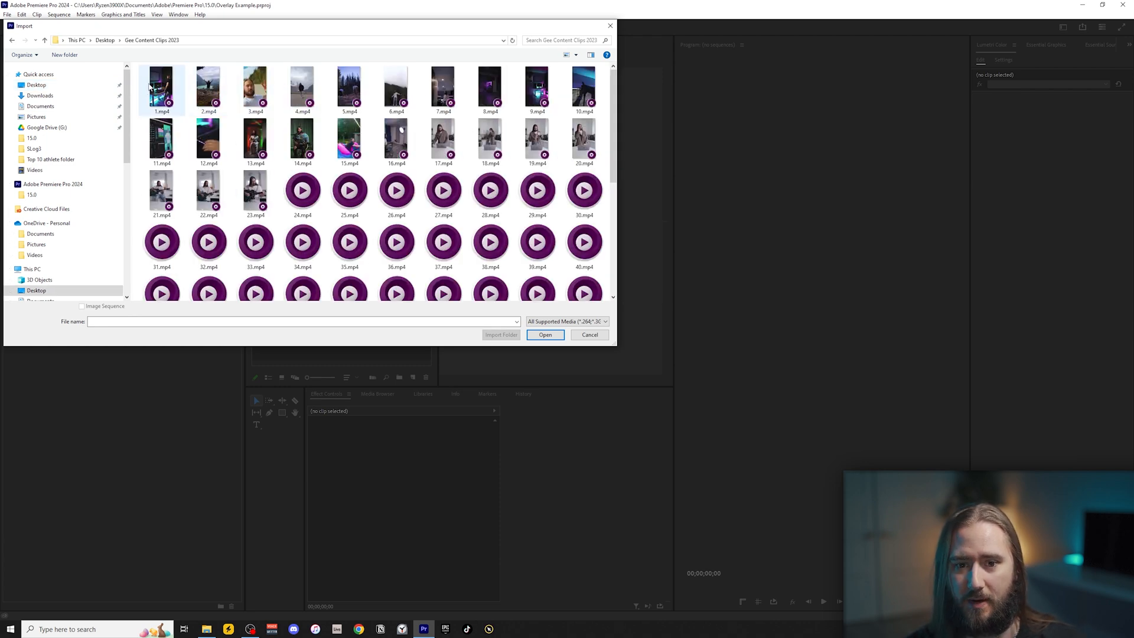
Import clips 1.mp4 through 16.mp4 from the Gee Content Clips 2023 folder into the project.
left_click(146, 87)
left_click(396, 140, "shift")
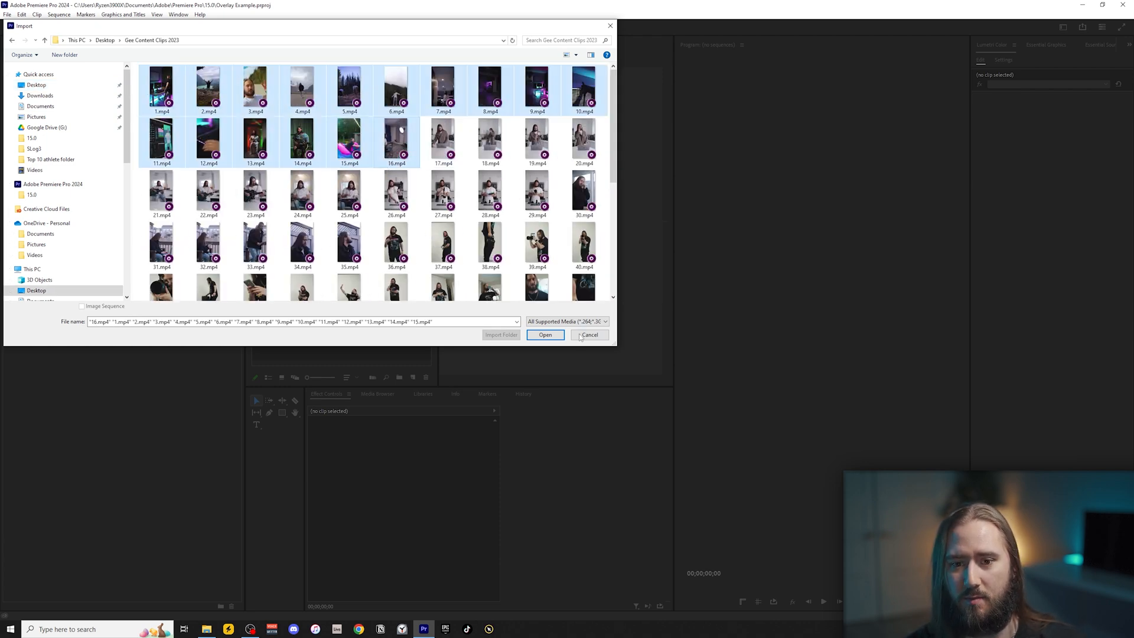
left_click(545, 335)
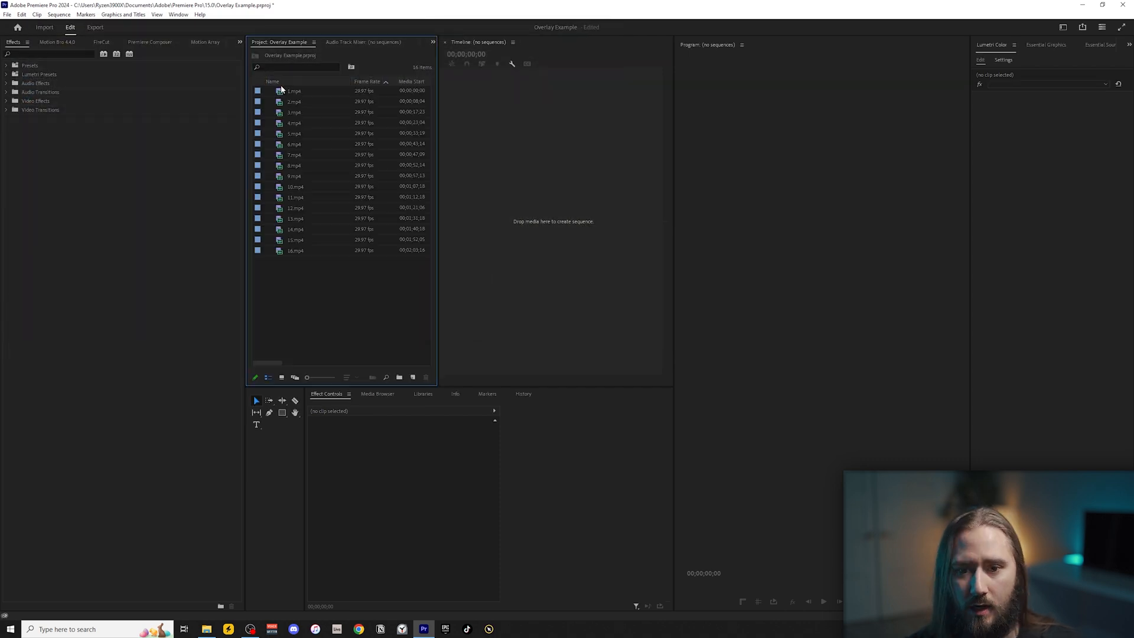
Create a sequence from 1.mp4 and place the clip at its start.
left_click(595, 171)
left_click_drag(554, 63, 507, 76)
left_click(579, 274)
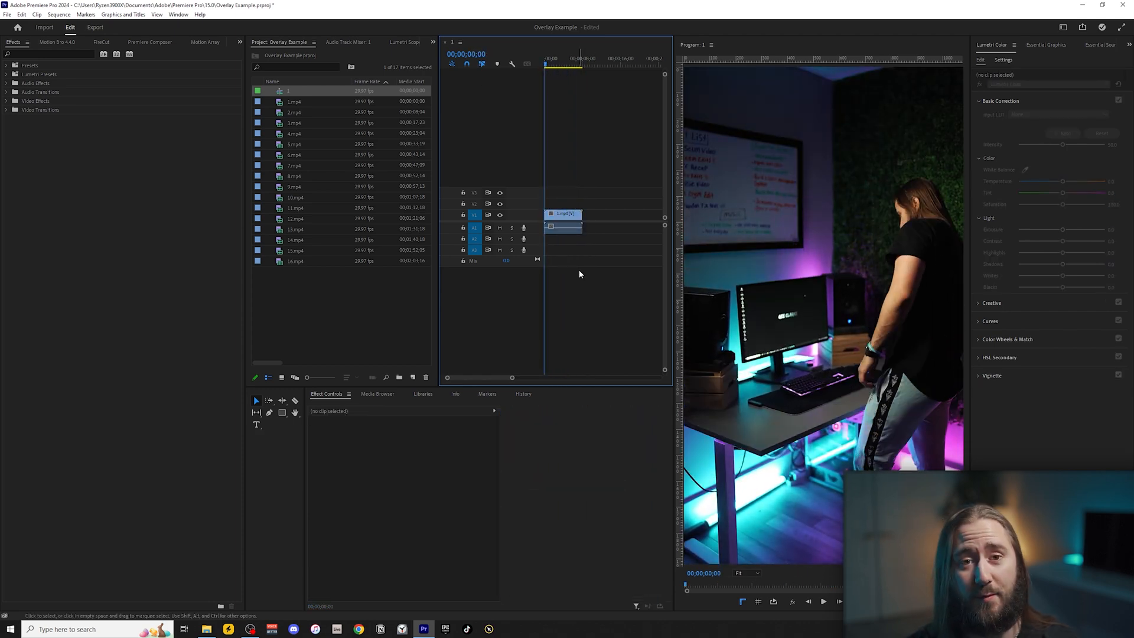
Switch to File Explorer and open the EDITING ESSENTIALS - TEXTURE folder inside the free overlays folder.
left_click(207, 629)
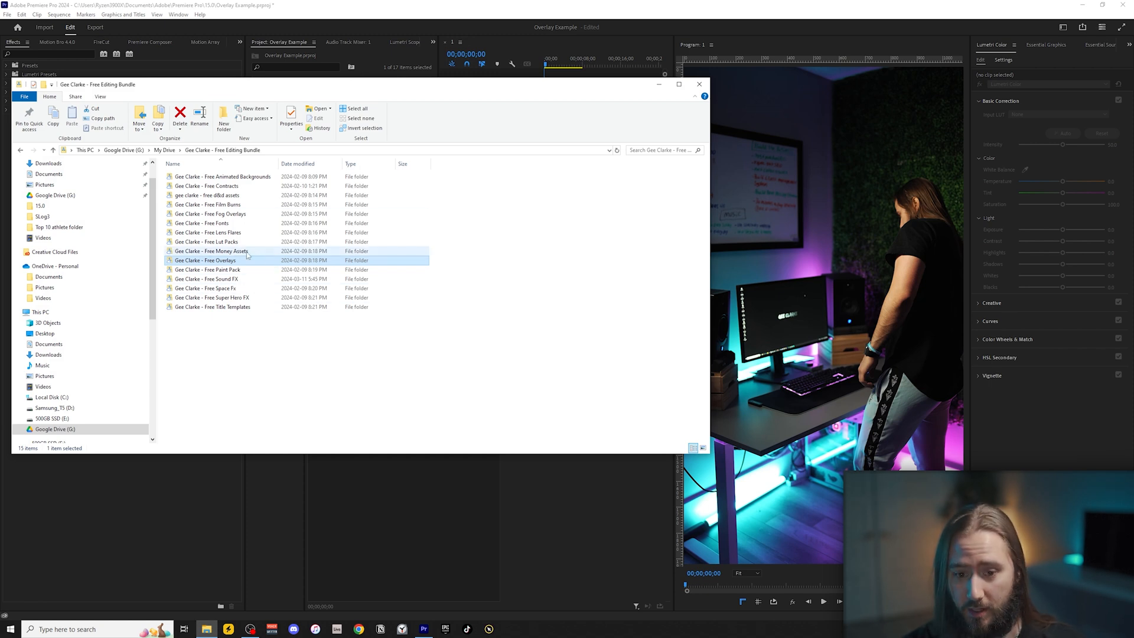
left_click(206, 269)
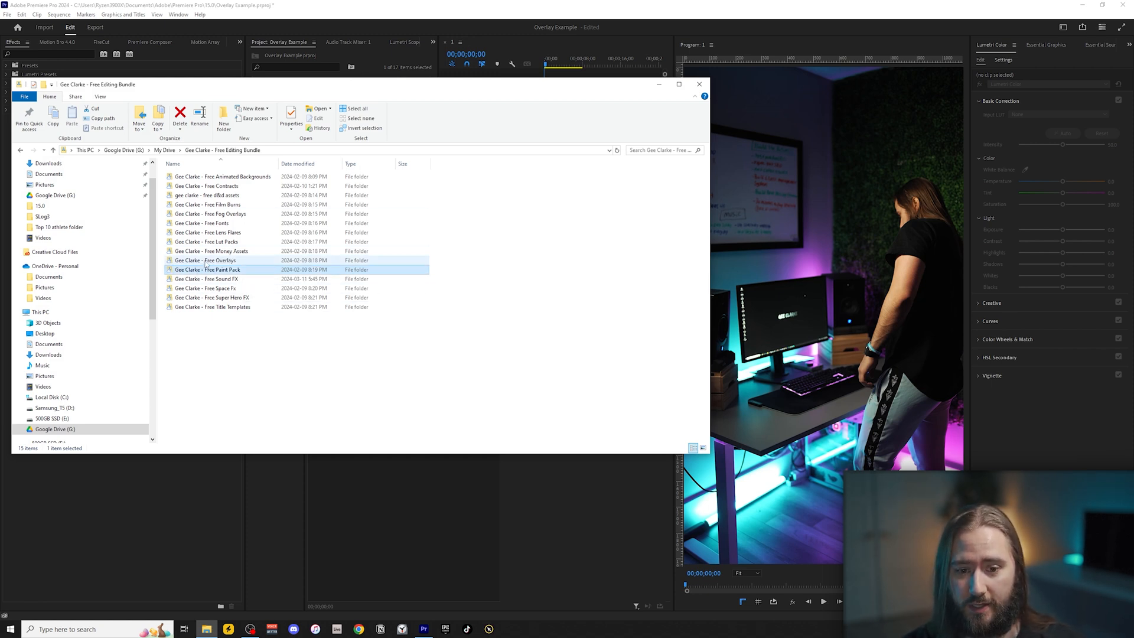
double_click(206, 262)
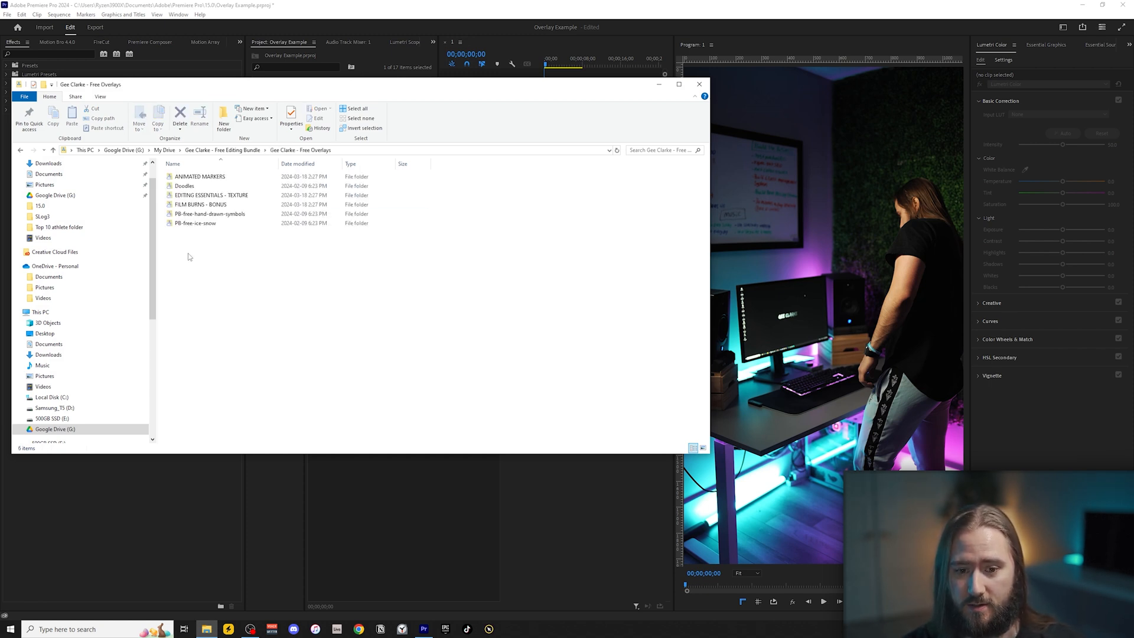
double_click(223, 196)
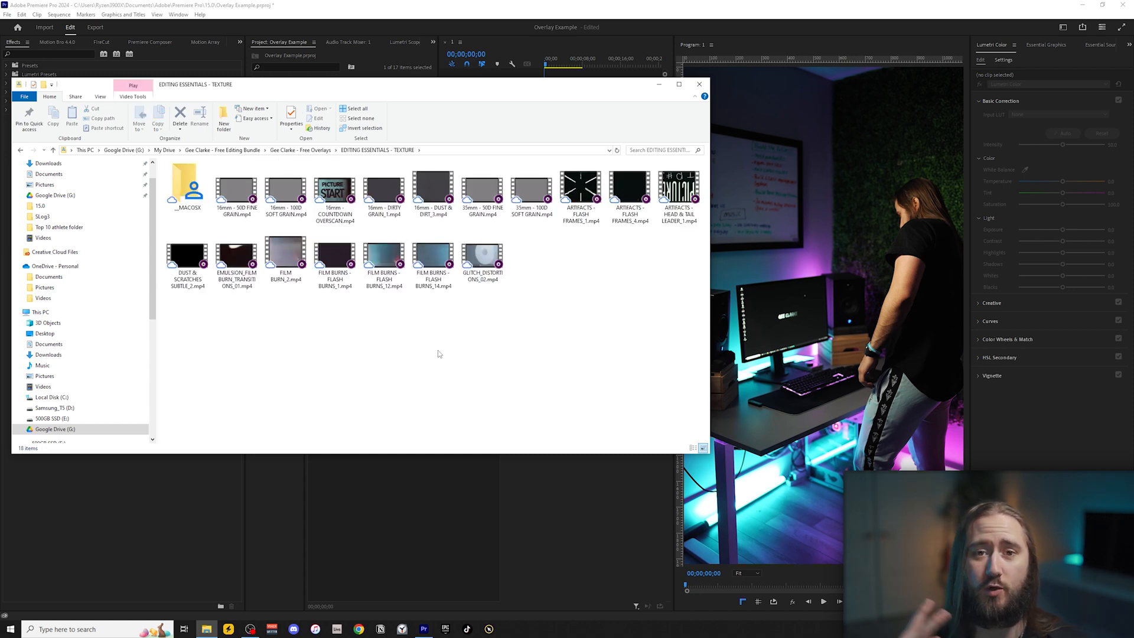
Add ARTIFACTS - HEAD & TAIL LEADER_1.mp4 and FILM BURNS - FLASH BURNS_12.mp4 to the timeline after 1.mp4.
left_click(681, 195)
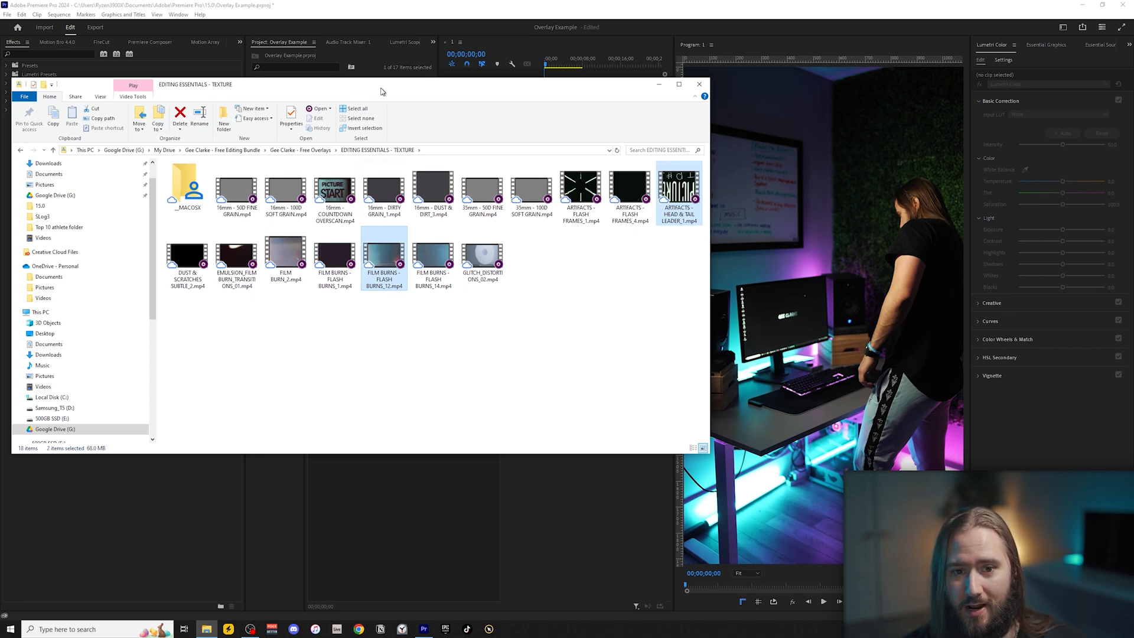
left_click_drag(381, 91, 376, 362)
left_click_drag(389, 559, 596, 217)
Rotate the ARTIFACTS - HEAD & TAIL LEADER_1.mp4 overlay 90° and scale it to 50 to suit the vertical frame.
key("backslash")
key("minus")
left_click(606, 63)
key("equal")
key("equal")
key("equal")
left_click(601, 63)
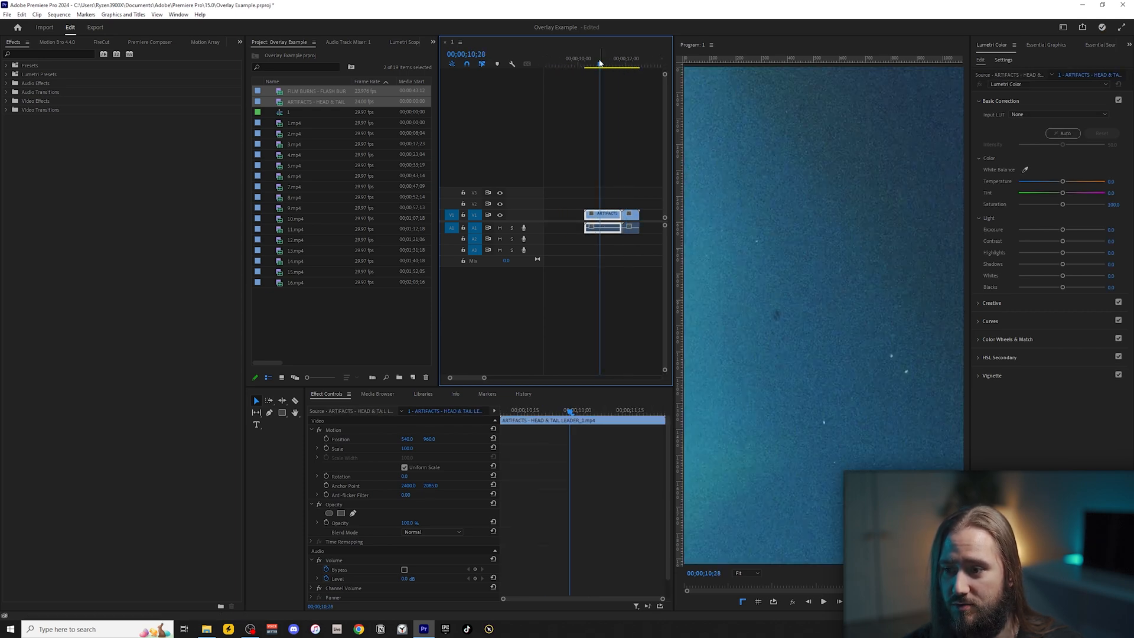
left_click_drag(601, 59, 615, 61)
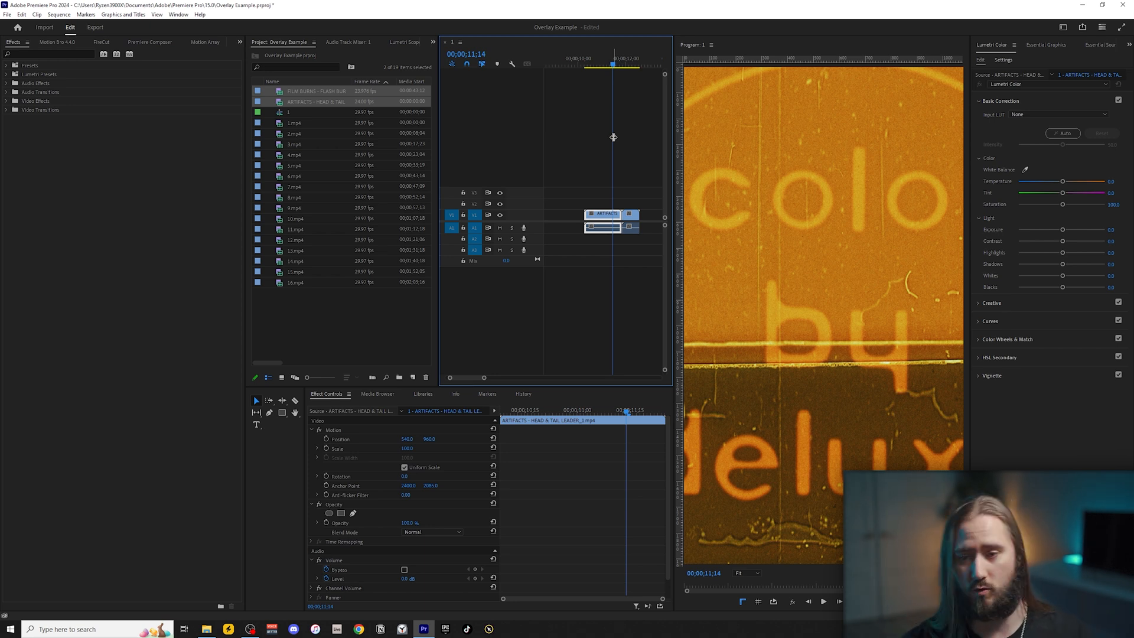
left_click(404, 476)
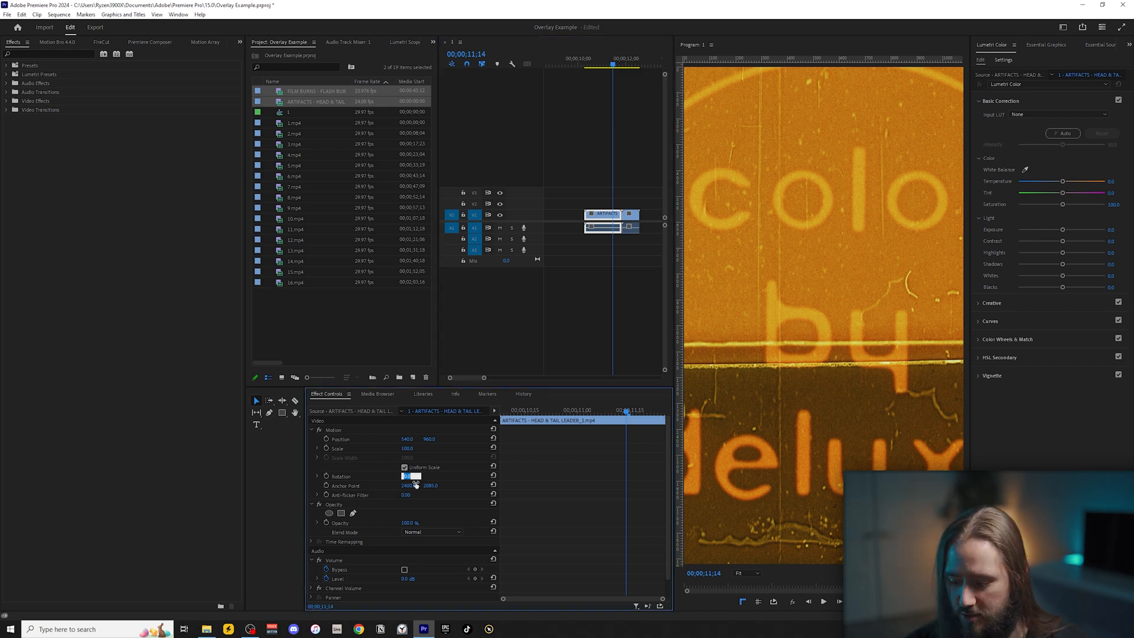
type("90")
key("Return")
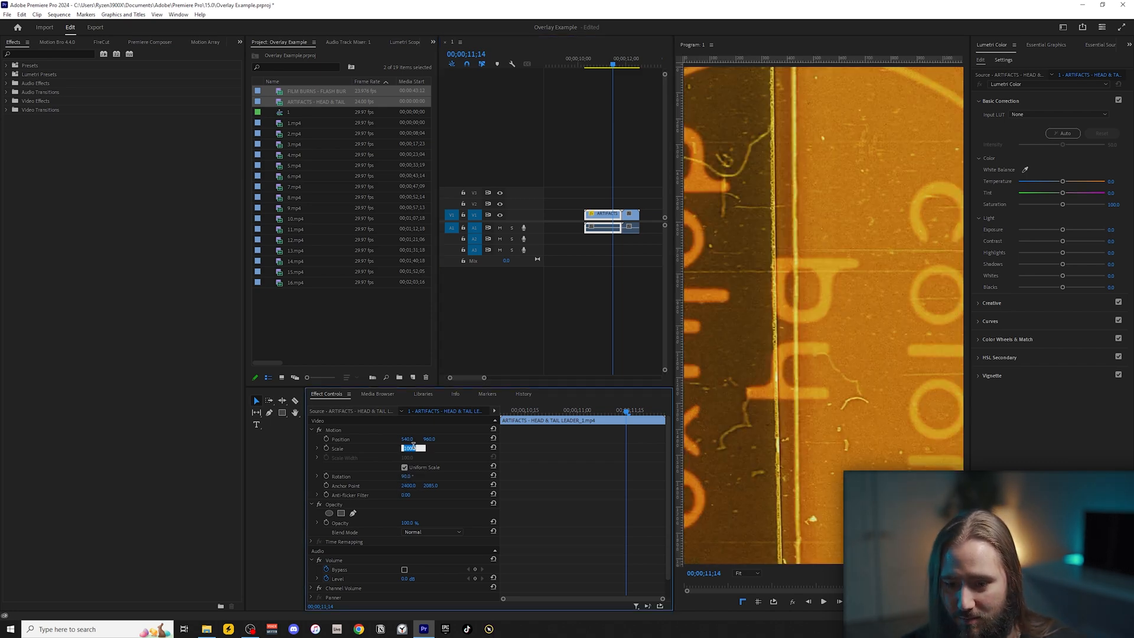
key("Return")
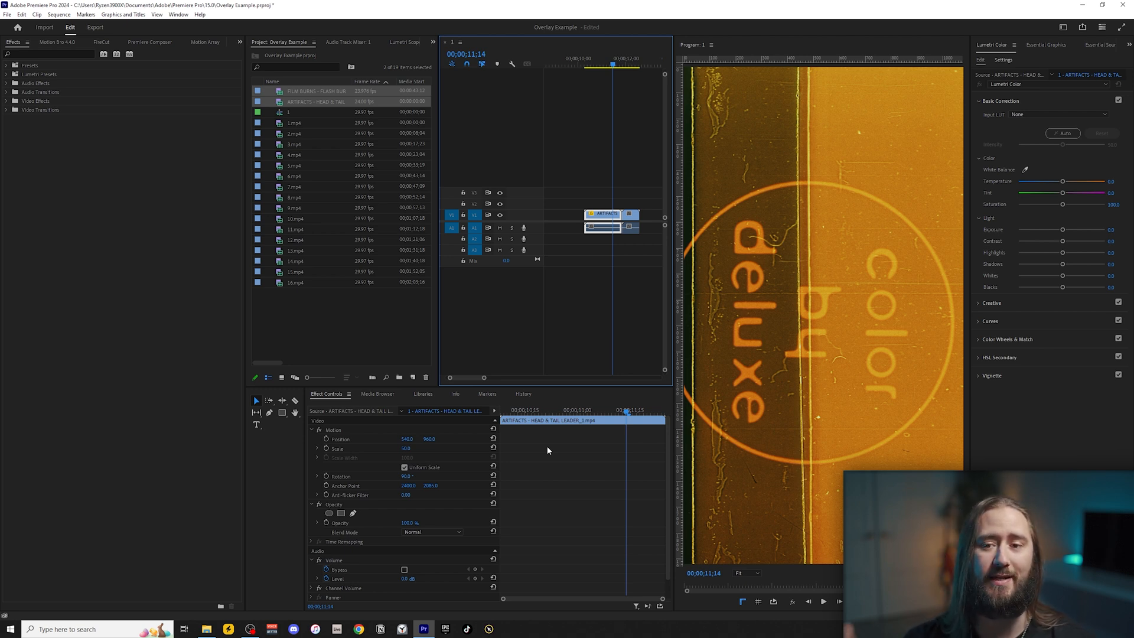
Set the FILM BURNS - FLASH BURNS_12.mp4 clip's rotation to 90° and its scale to 50.
scroll(613, 214, "down", 1)
left_click(605, 52)
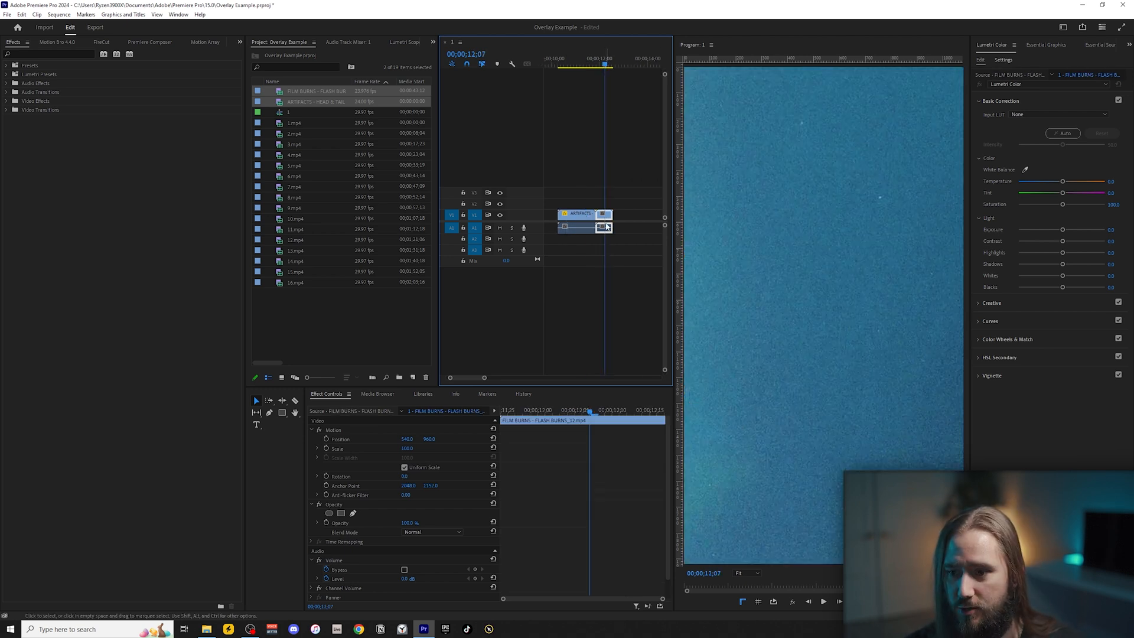
left_click(405, 476)
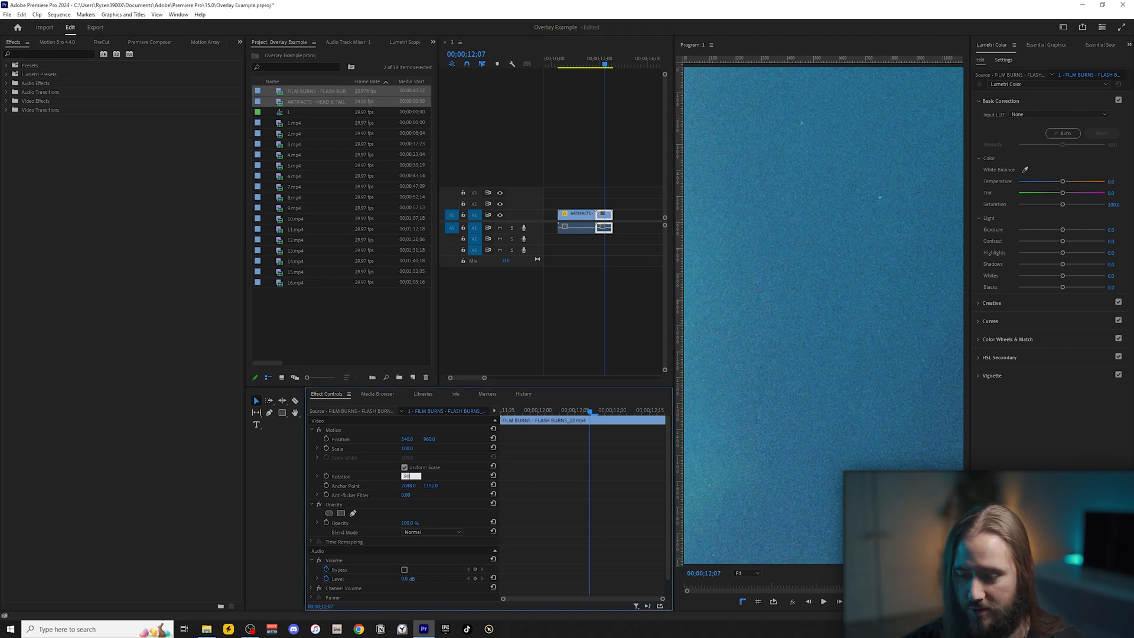
key("Return")
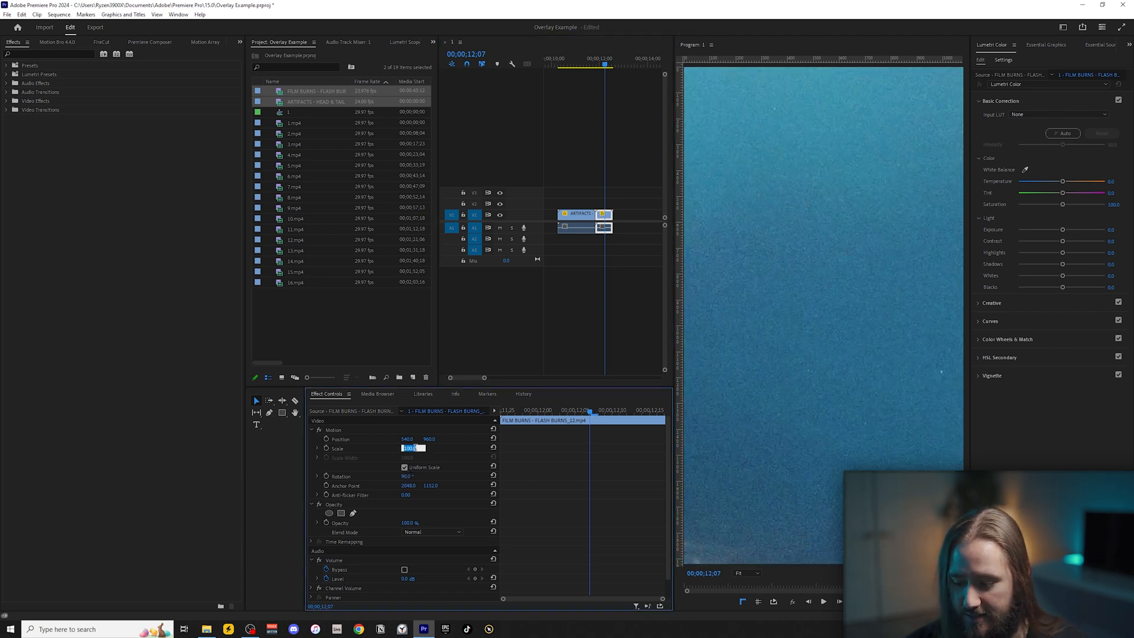
type("50")
key("Return")
Delete the audio portions of the clips from the timeline, keeping only their video.
scroll(601, 214, "down", 2)
scroll(628, 144, "up", 2)
scroll(638, 77, "down", 2)
left_click(613, 57)
left_click(606, 258)
left_click_drag(616, 245, 560, 226)
key("Delete")
Move the ARTIFACTS leader overlay to track V2, above the start of 1.mp4.
scroll(589, 259, "up", 2)
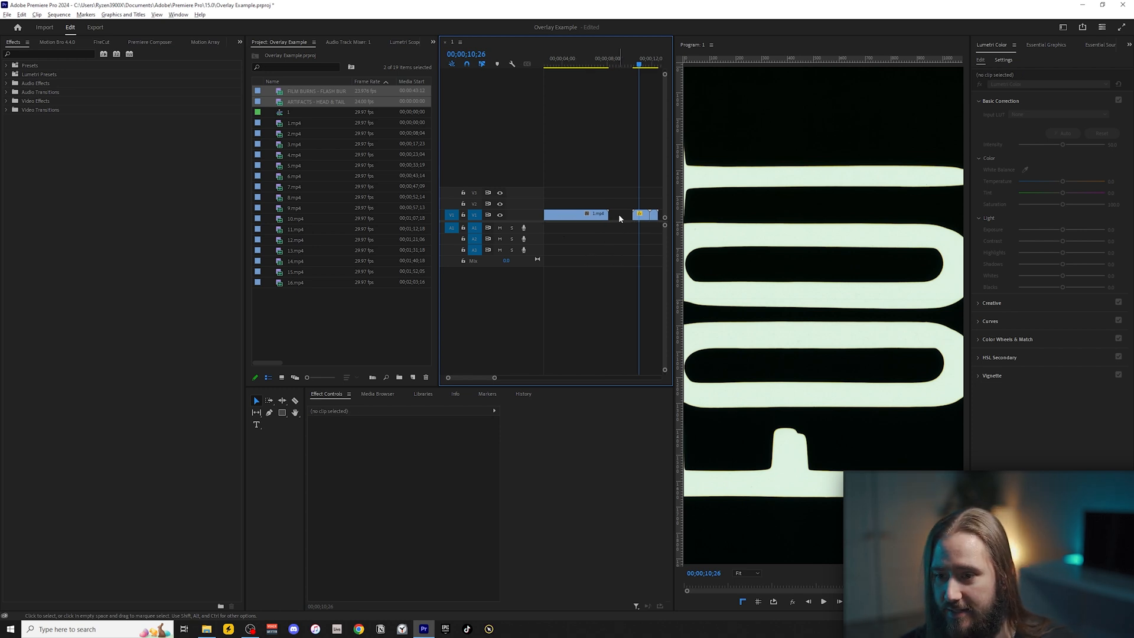
left_click_drag(624, 215, 549, 203)
left_click(555, 63)
scroll(562, 169, "up", 2)
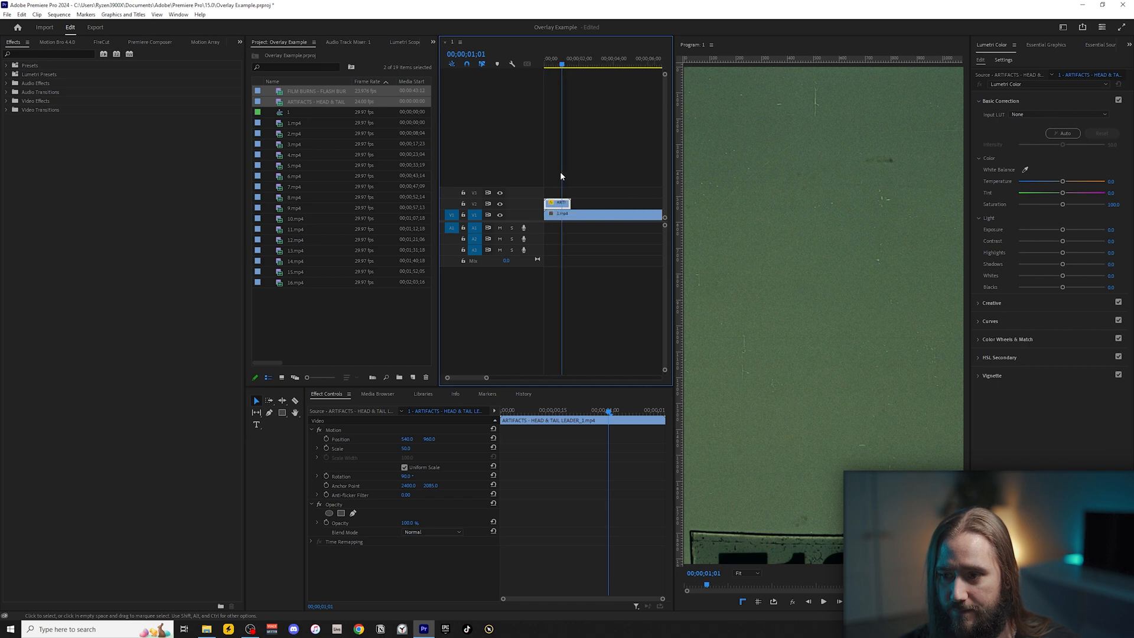
Enlarge the video tracks and set the ARTIFACTS leader overlay's blend mode to Screen.
mouse_move(563, 65)
left_mouse_down()
mouse_move(580, 65)
mouse_move(554, 72)
left_mouse_up()
left_click(593, 238)
key("equal")
key("ctrl+equal")
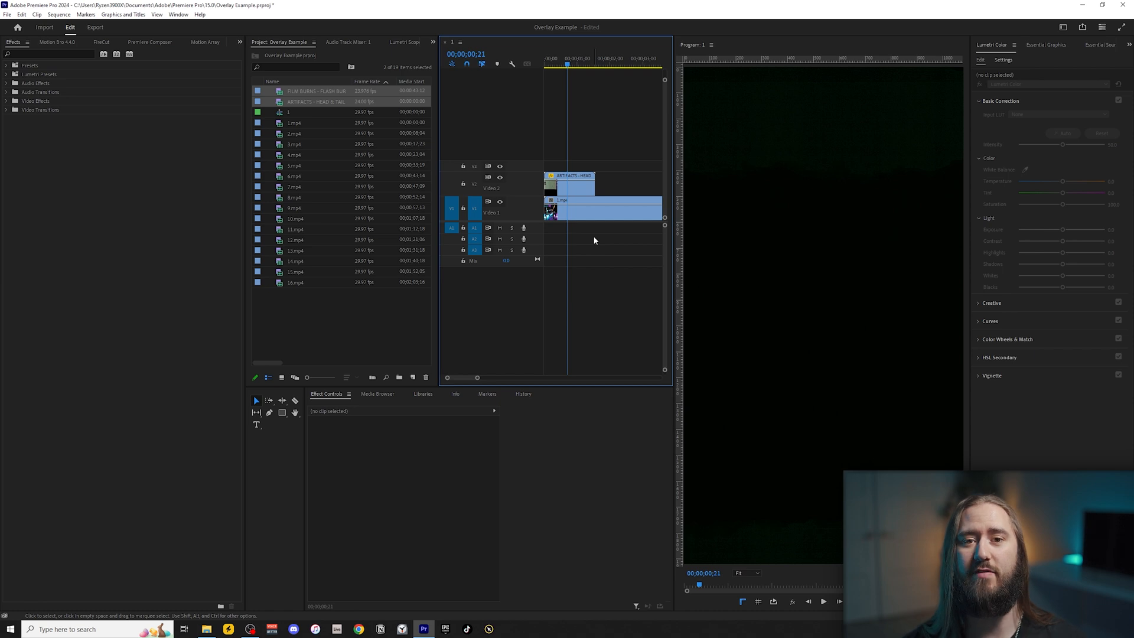
left_click(557, 191)
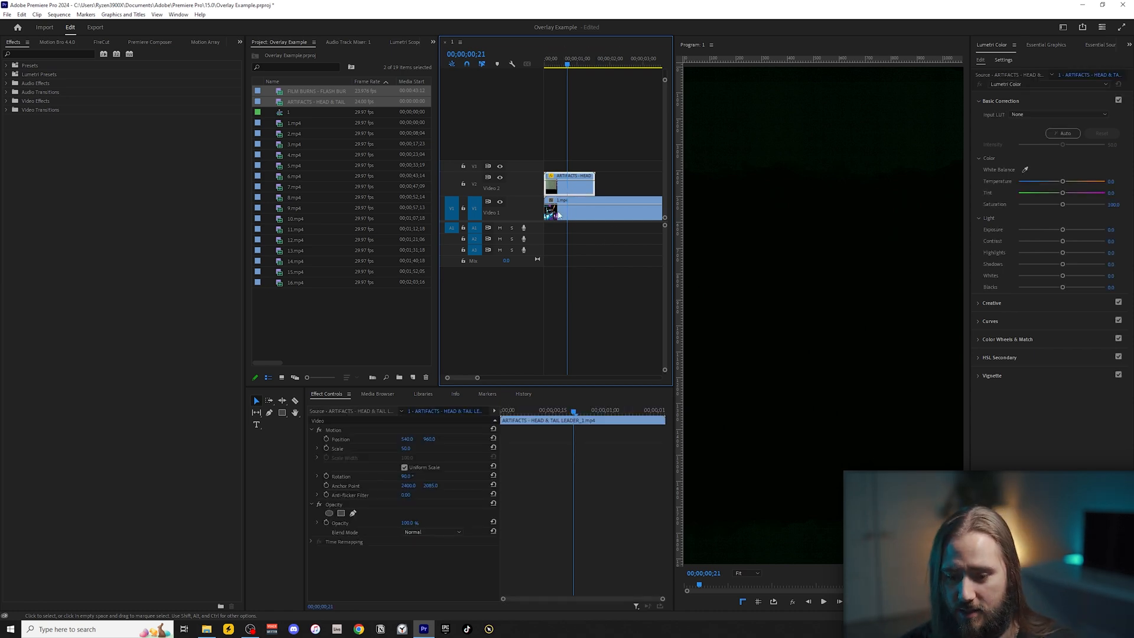
left_click(409, 532)
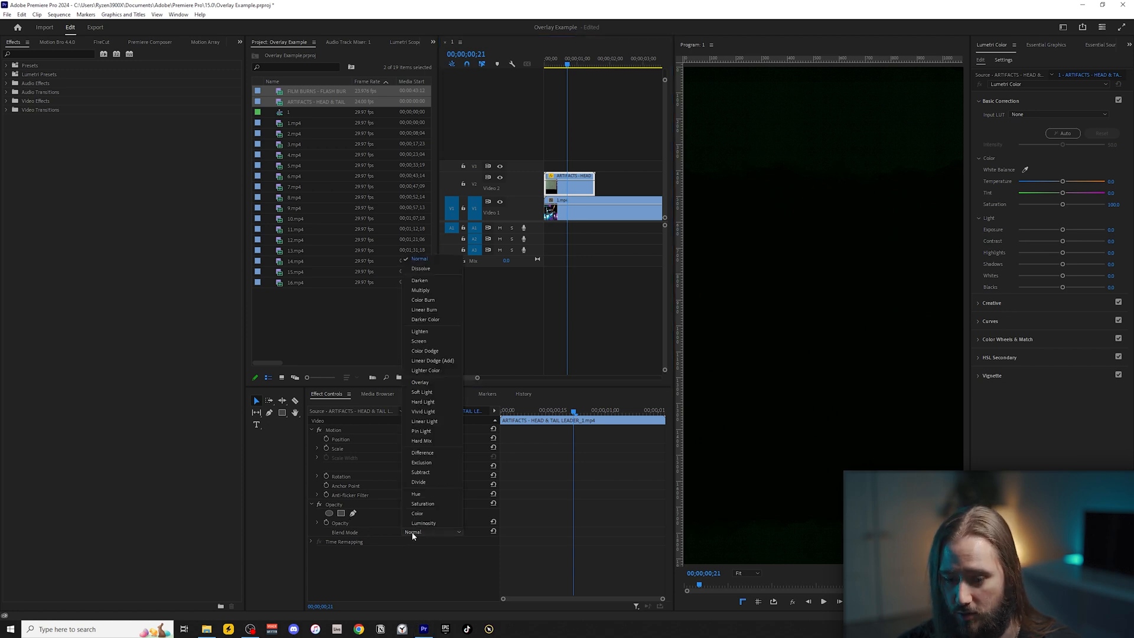
left_click(423, 344)
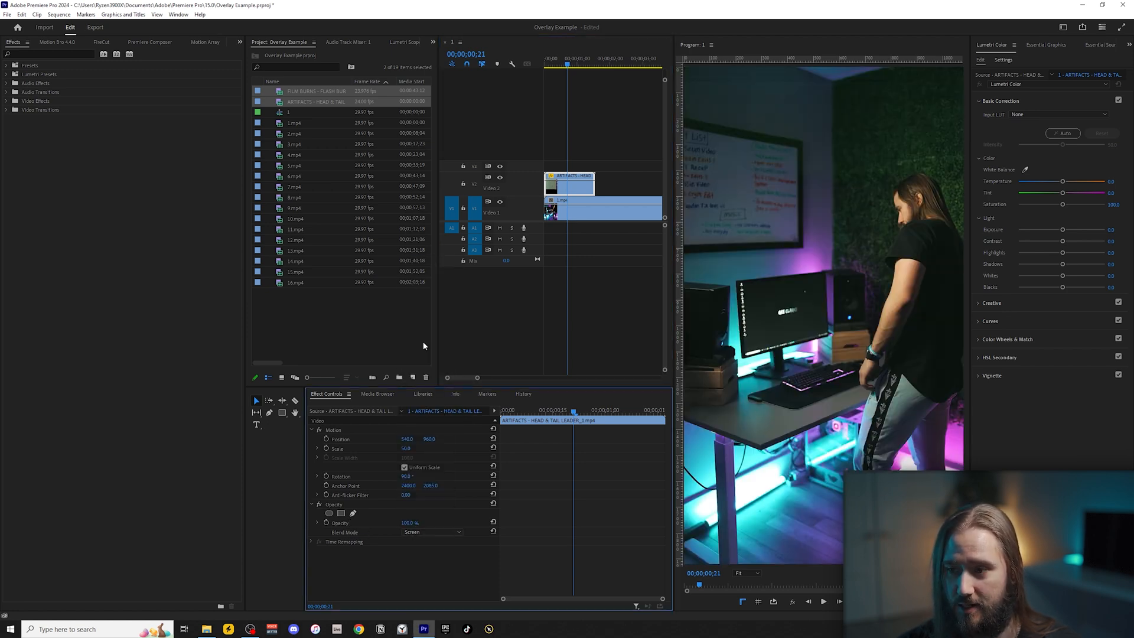
Try the ARTIFACTS leader overlay at 50% opacity, then at 25%.
left_click(583, 59)
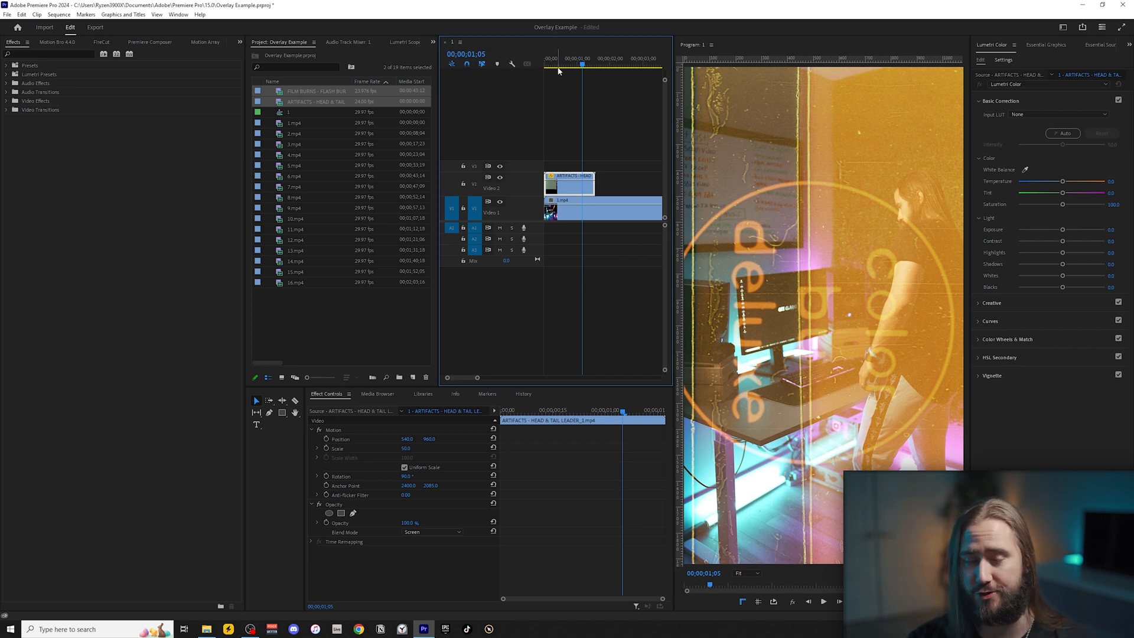
left_click(413, 524)
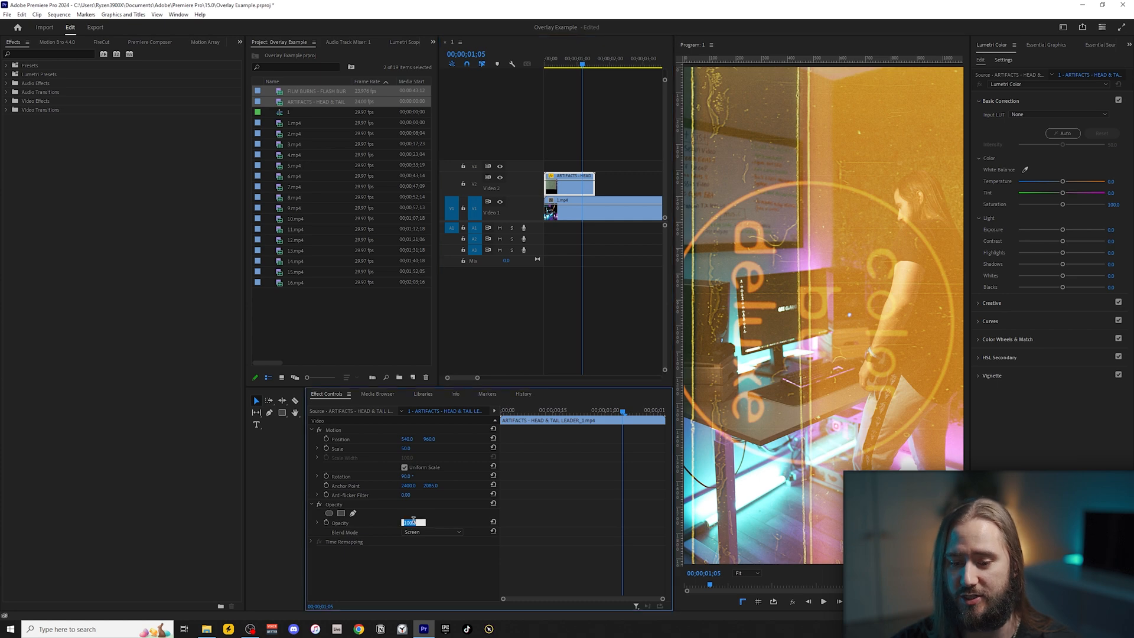
type("50")
key("Return")
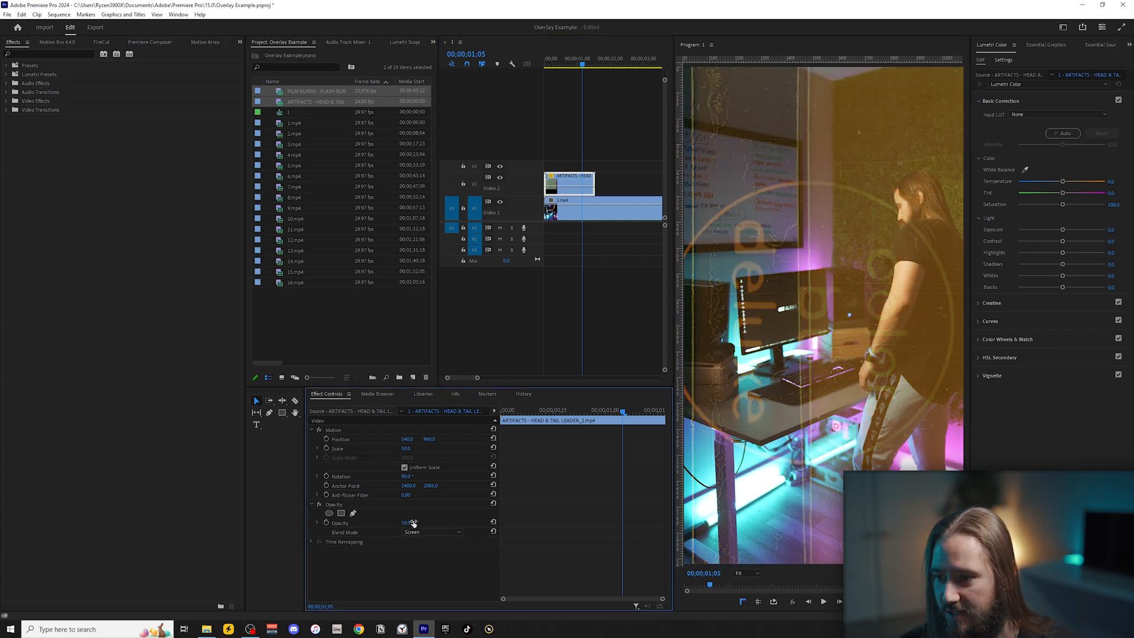
type("25")
key("Return")
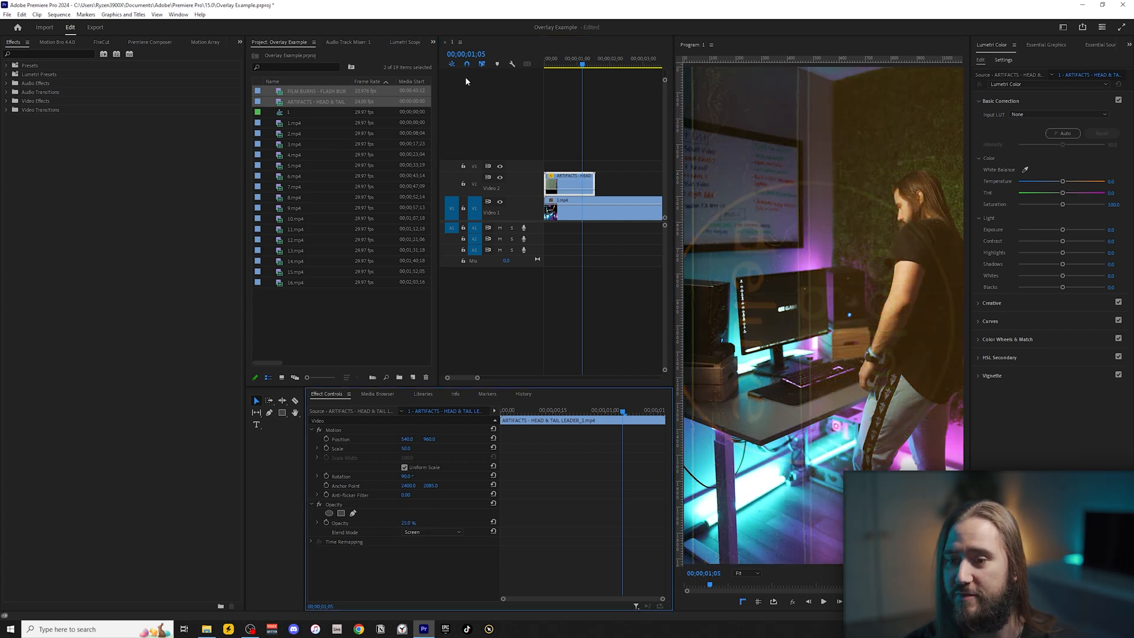
Check another frame of the ARTIFACTS leader overlay and set its opacity to 10%.
left_click_drag(551, 57, 565, 61)
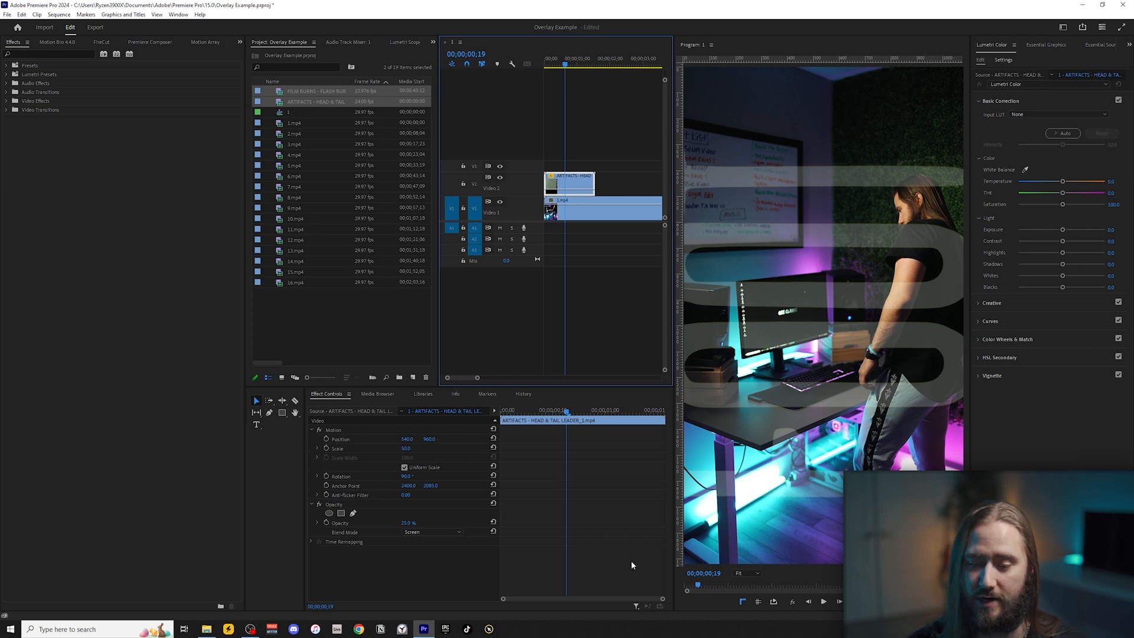
left_click(408, 522)
type("10")
key("Return")
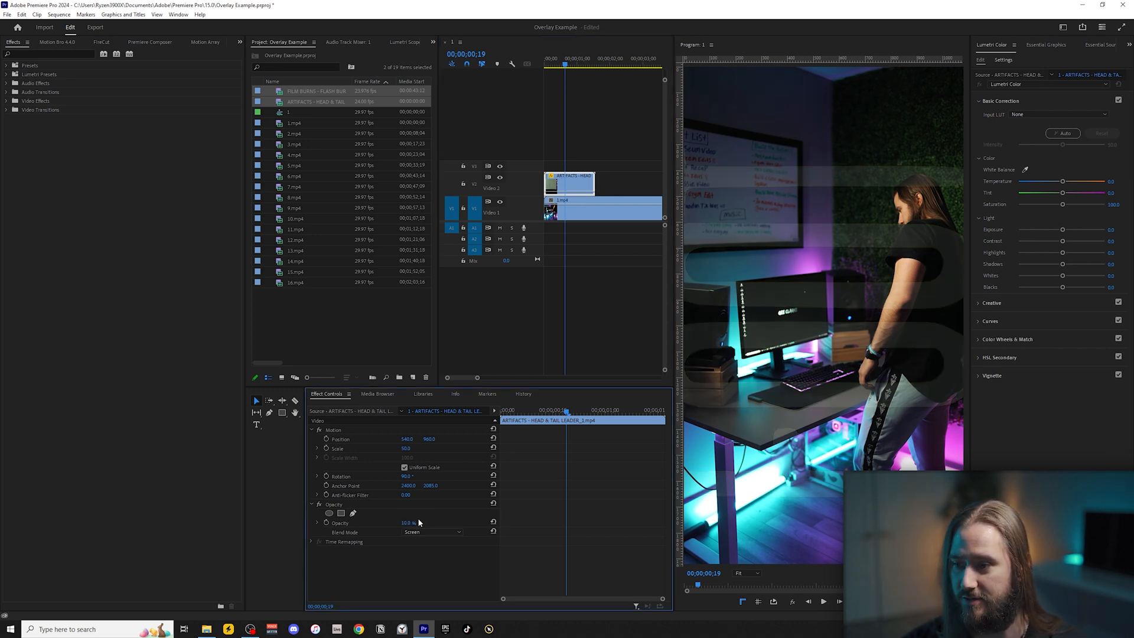
Play the sequence from the start to preview the faded overlay on 1.mp4.
left_click_drag(562, 63, 544, 65)
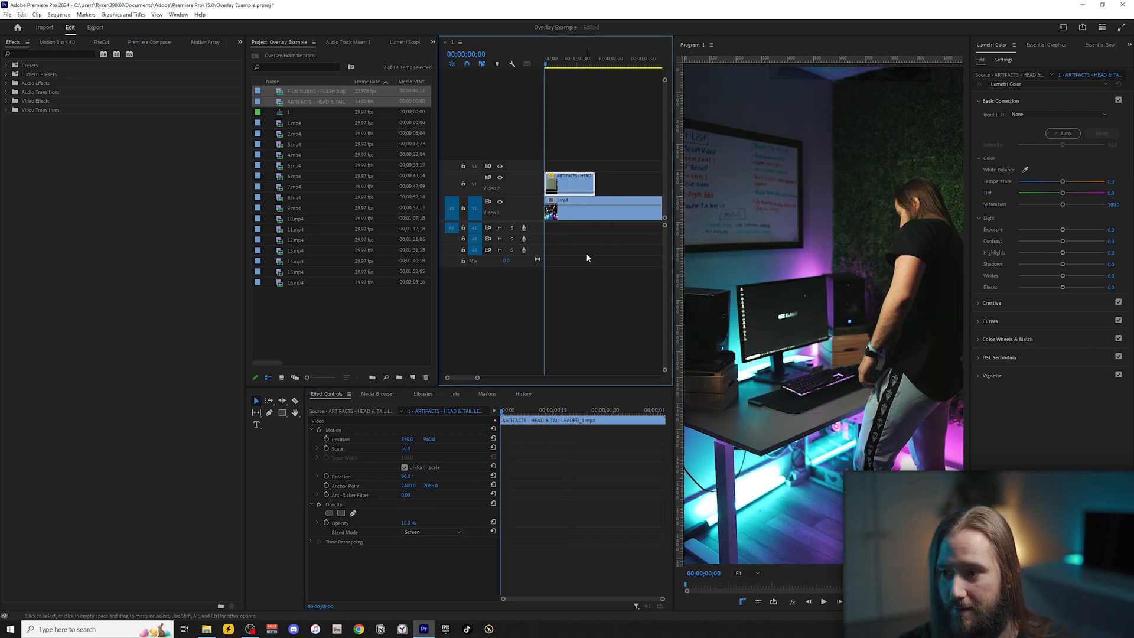
key("space")
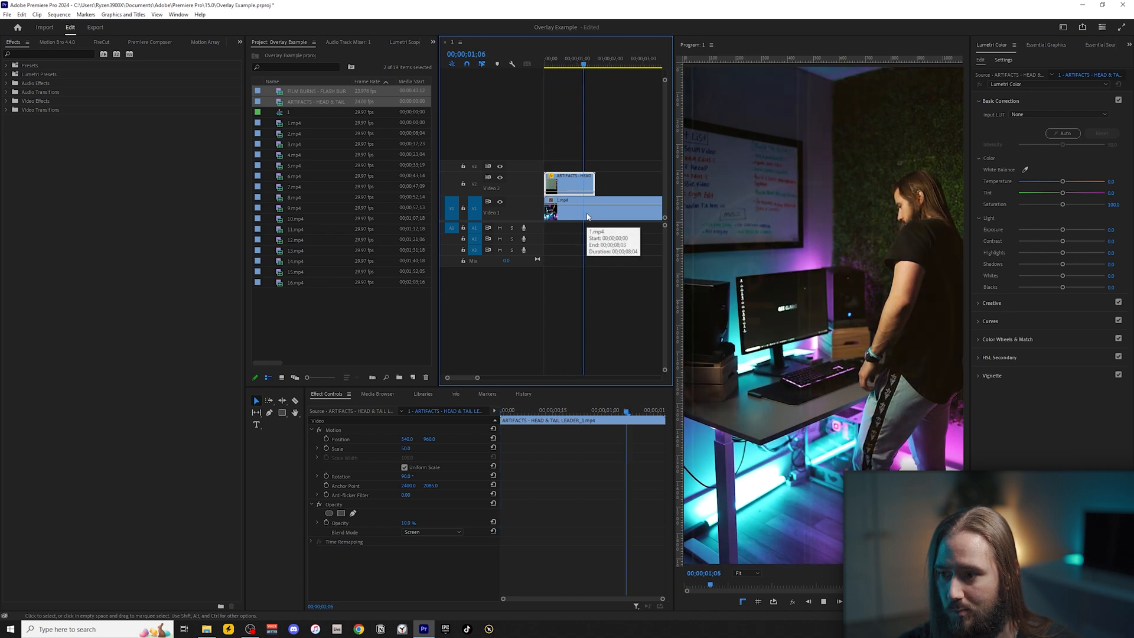
key("space")
Move the ARTIFACTS leader overlay along V2 so it starts about 2.4 seconds into 1.mp4.
left_click(587, 218)
scroll(581, 219, "down", 7)
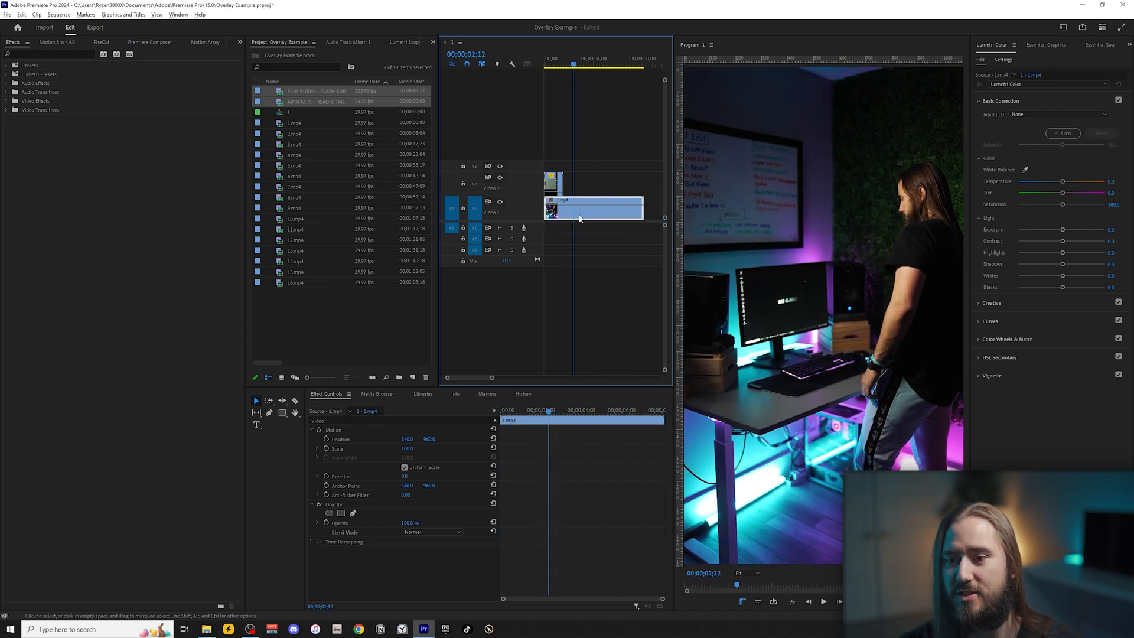
left_click_drag(549, 176, 568, 176)
Play the sequence from the start and inspect the ARTIFACTS leader overlay at its new position.
left_click(542, 63)
key("space")
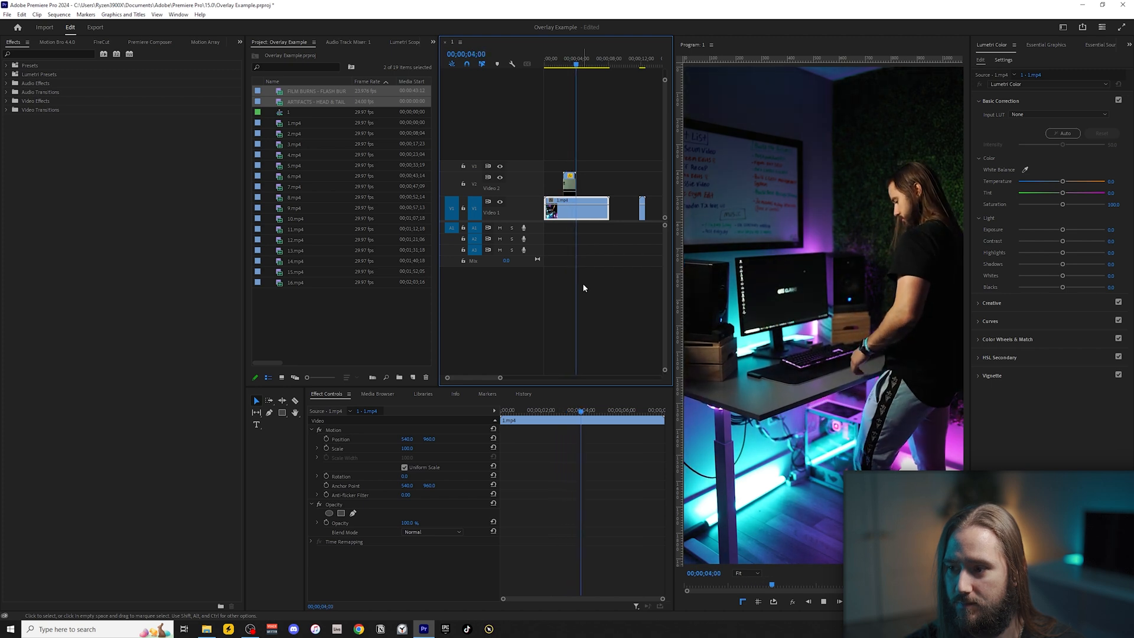
key("space")
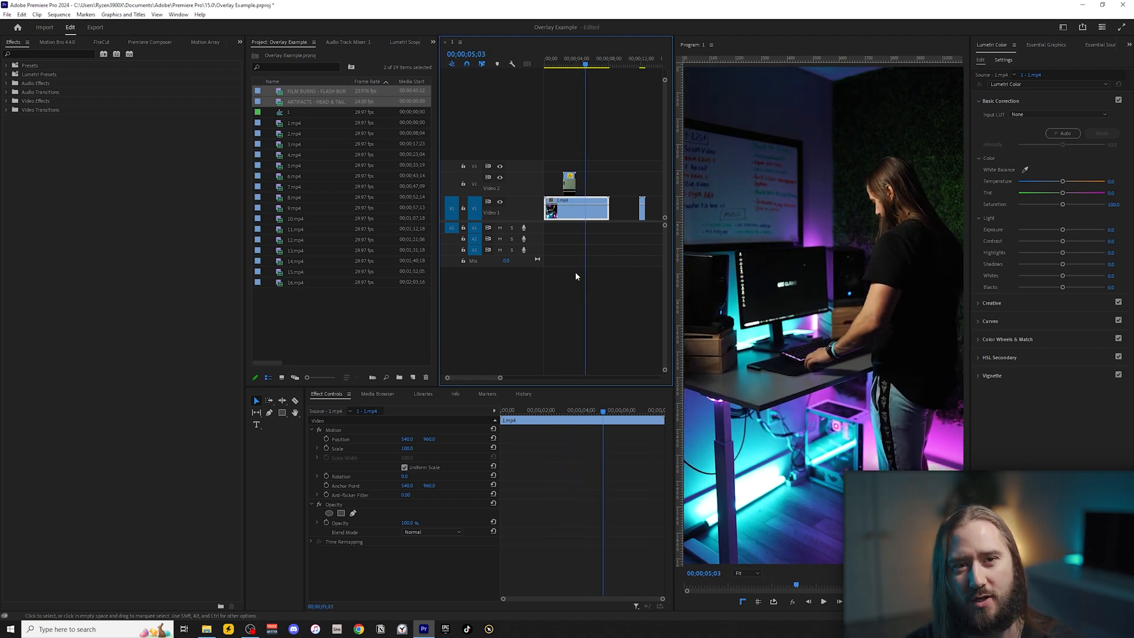
left_click(605, 233)
scroll(590, 222, "up", 3)
left_click(588, 61)
left_click(595, 184)
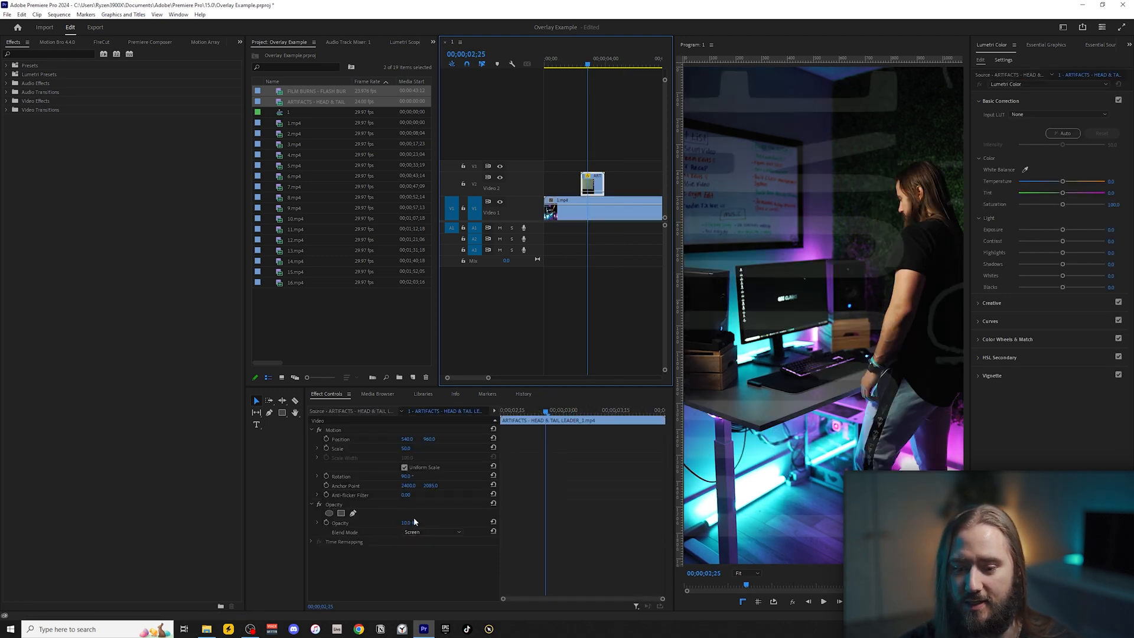
scroll(613, 229, "down", 4)
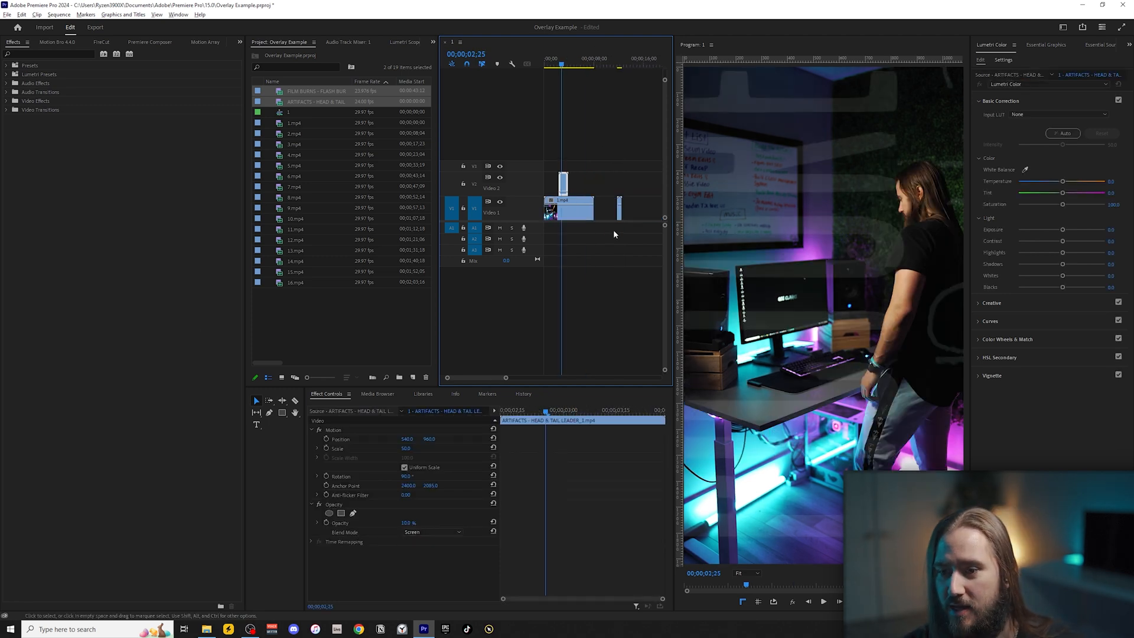
Move the FILM BURNS - FLASH BURNS clip from V1 to V2 above the later part of 1.mp4 and check its frames.
left_click_drag(608, 202, 573, 183)
scroll(569, 180, "up", 2)
left_click(578, 64)
left_click_drag(578, 64, 588, 65)
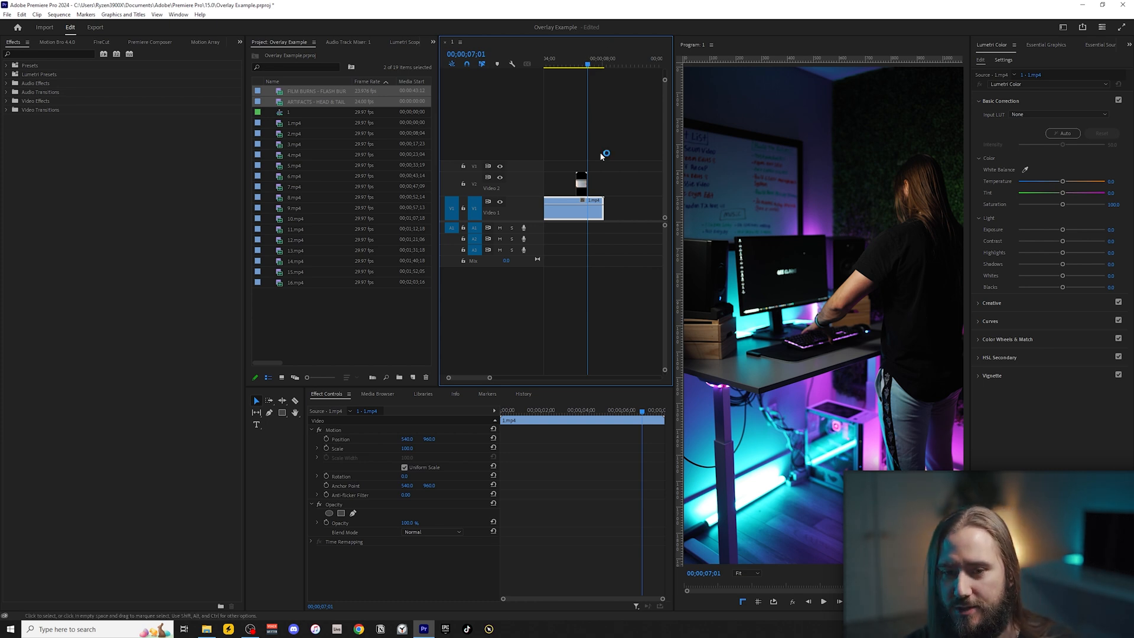
Add 2.mp4 to V1 directly after 1.mp4 and delete its audio portion.
left_click(283, 135)
left_click_drag(284, 137, 616, 226)
left_click(625, 229)
key("Delete")
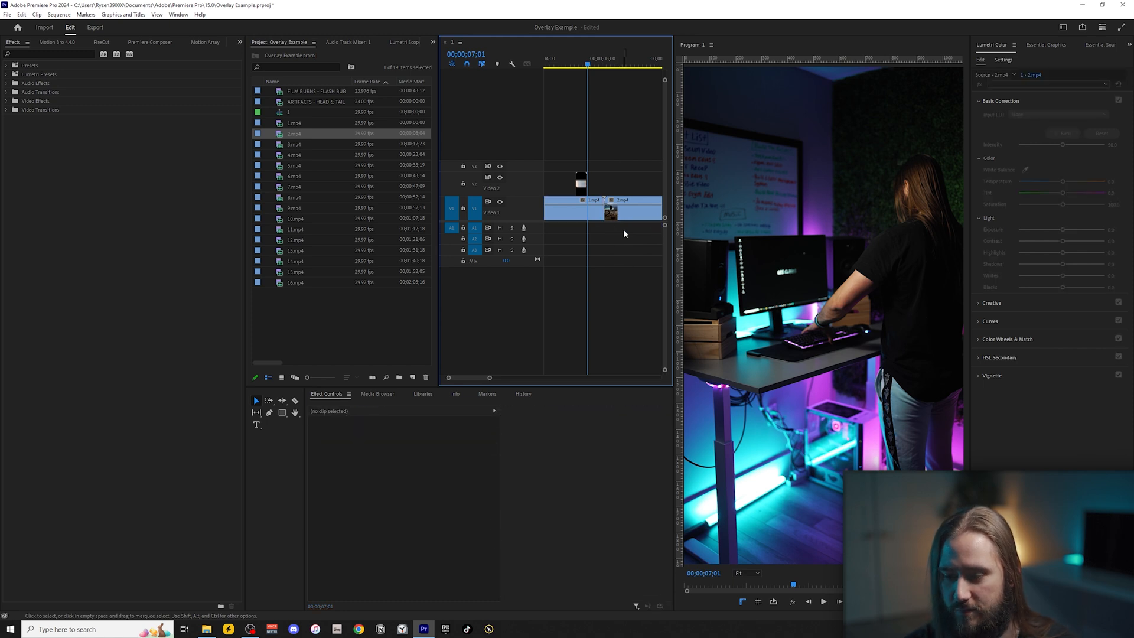
Split 2.mp4 at about 10 seconds into the sequence and delete the part after the cut.
mouse_move(596, 64)
left_mouse_down()
mouse_move(607, 65)
mouse_move(570, 64)
mouse_move(595, 68)
mouse_move(580, 94)
mouse_move(570, 64)
mouse_move(597, 68)
left_mouse_up()
scroll(604, 77, "down", 2)
scroll(603, 73, "down", 2)
key("ctrl+k")
left_click(568, 63)
left_click(636, 212)
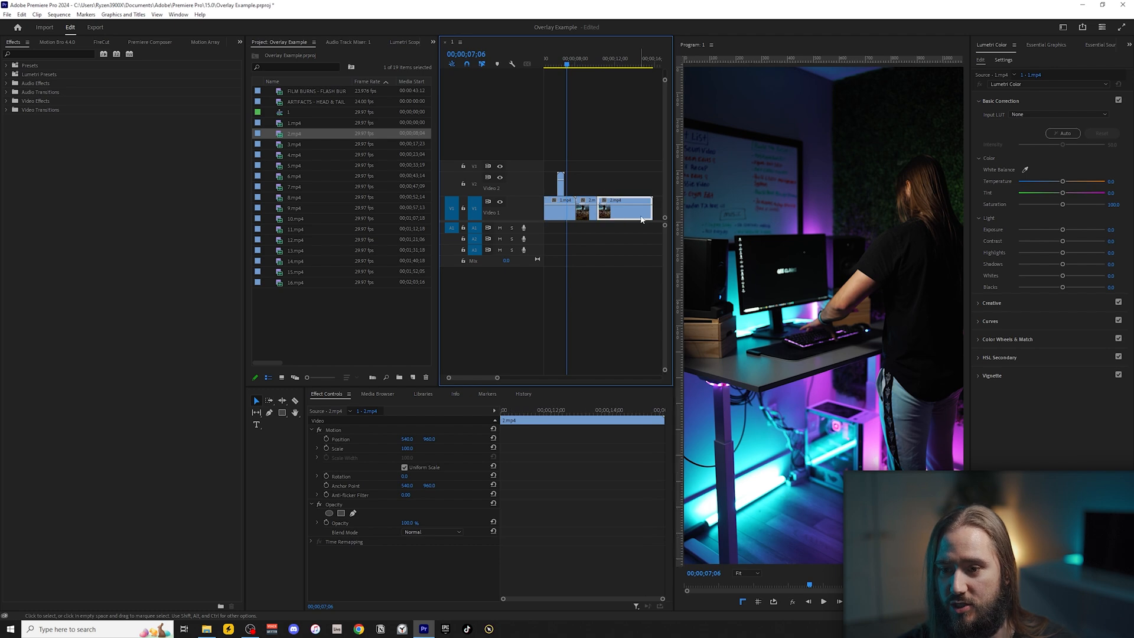
key("Delete")
Play the end of 1.mp4 and check the frame just before the cut to 2.mp4.
key("space")
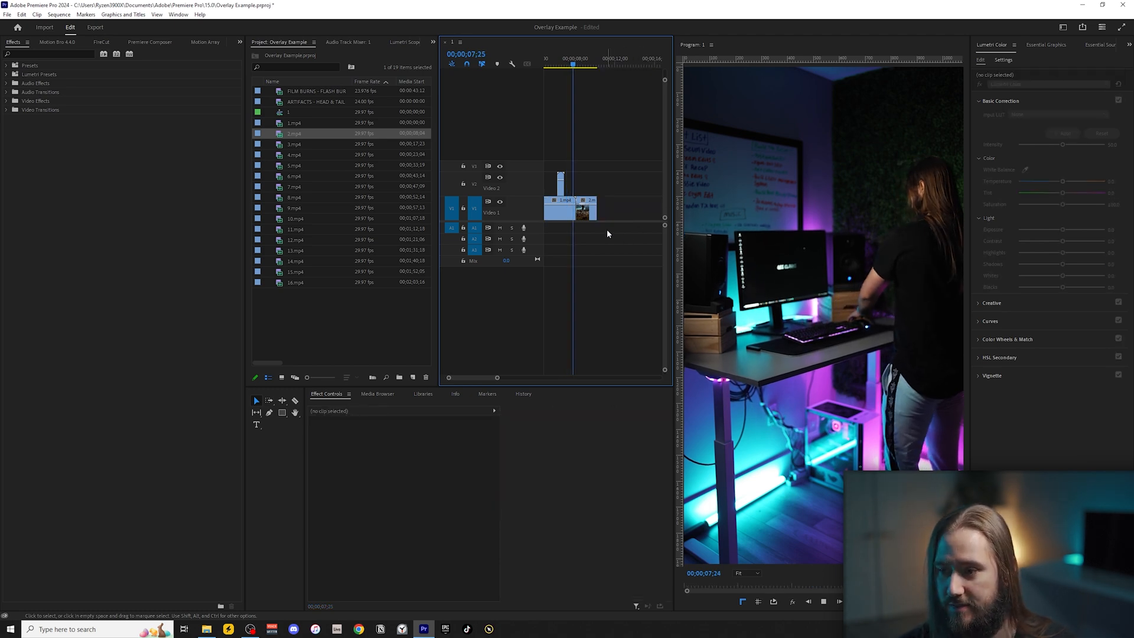
left_click(562, 209)
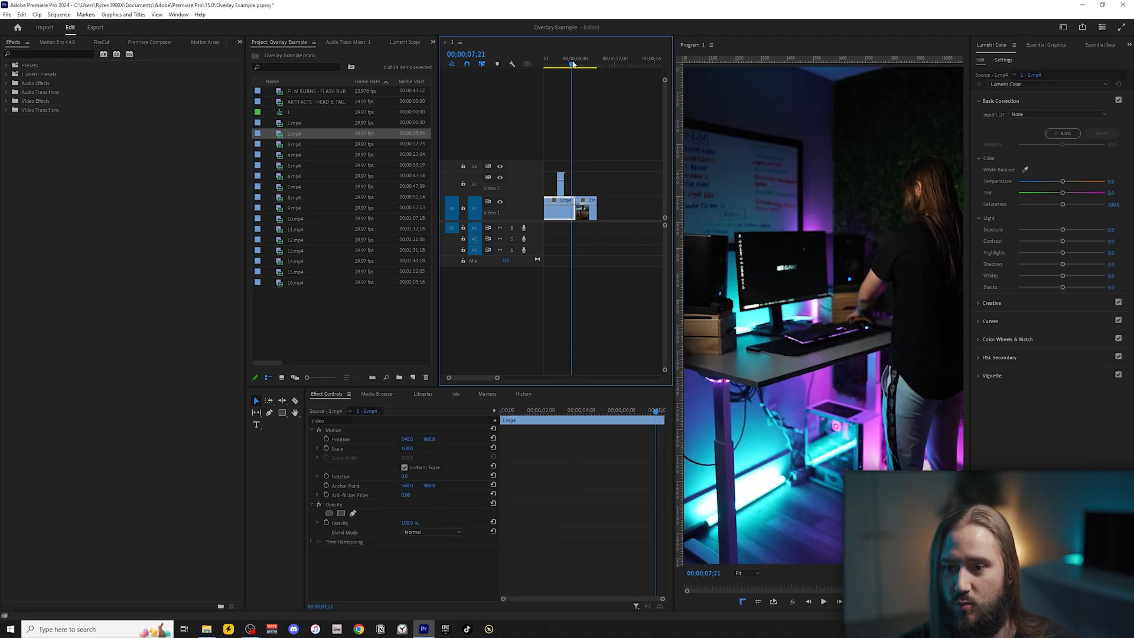
left_click(572, 64)
left_click(573, 64)
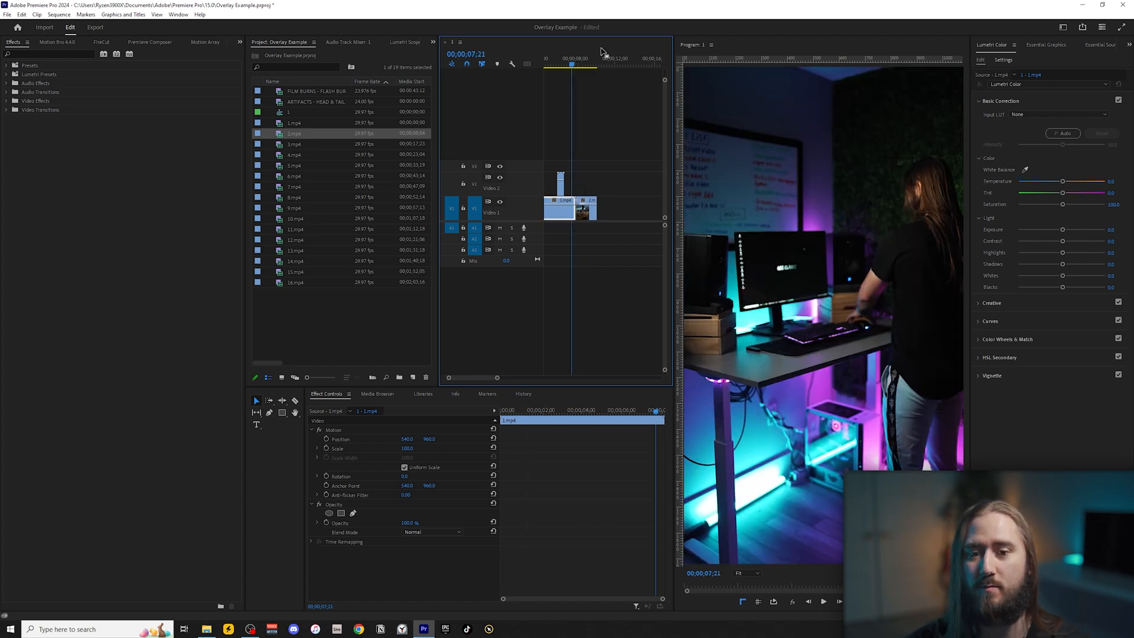
key("minus")
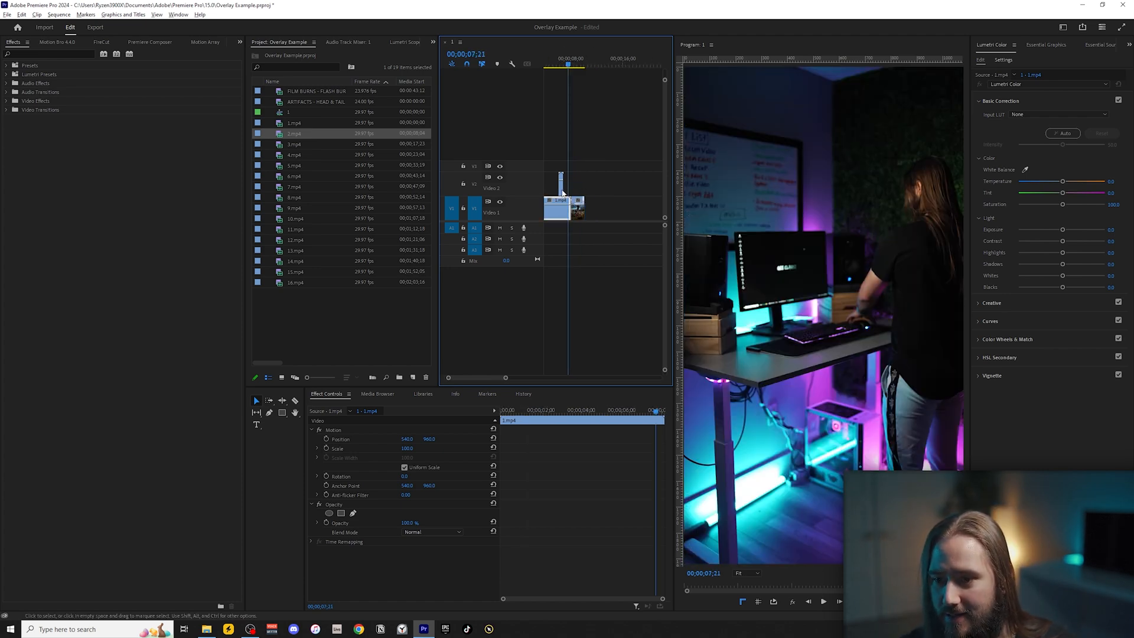
Move the FILM BURNS - FLASH BURNS overlay along V2 so it spans the cut between 1.mp4 and 2.mp4.
scroll(561, 190, "up", 4)
mouse_move(561, 191)
left_mouse_down()
mouse_move(638, 187)
mouse_move(590, 182)
left_mouse_up()
scroll(591, 193, "up", 4)
scroll(595, 184, "up", 4)
scroll(554, 109, "down", 3)
mouse_move(553, 62)
left_mouse_down()
mouse_move(594, 71)
mouse_move(571, 68)
left_mouse_up()
left_click(567, 186)
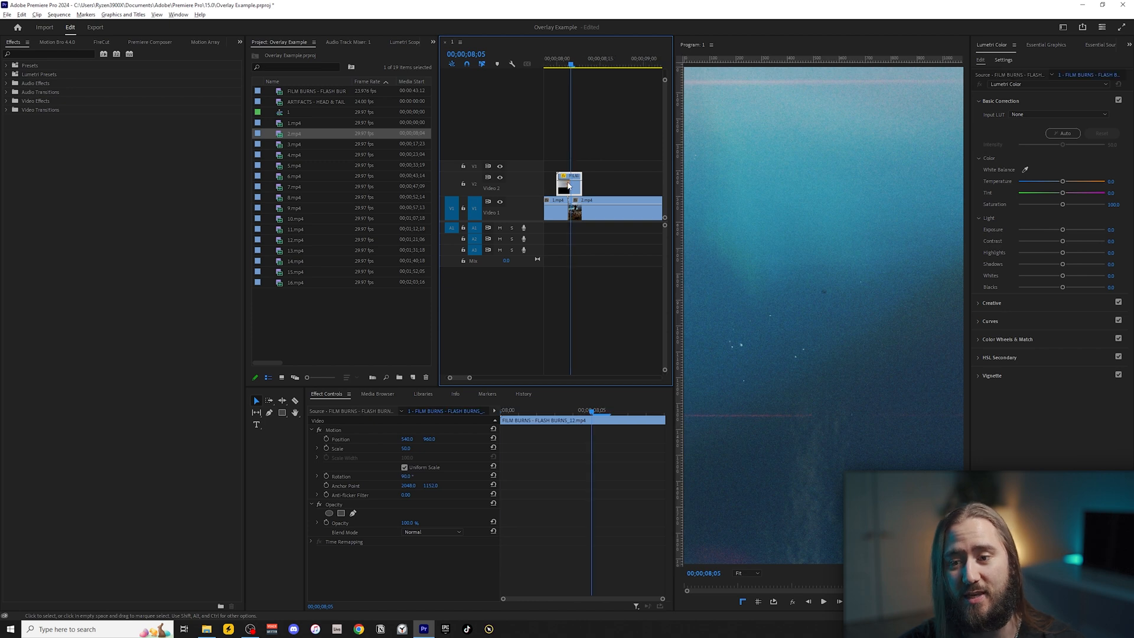
Set the film burn overlay's blend mode to Screen and its opacity to 50%.
scroll(569, 186, "down", 1)
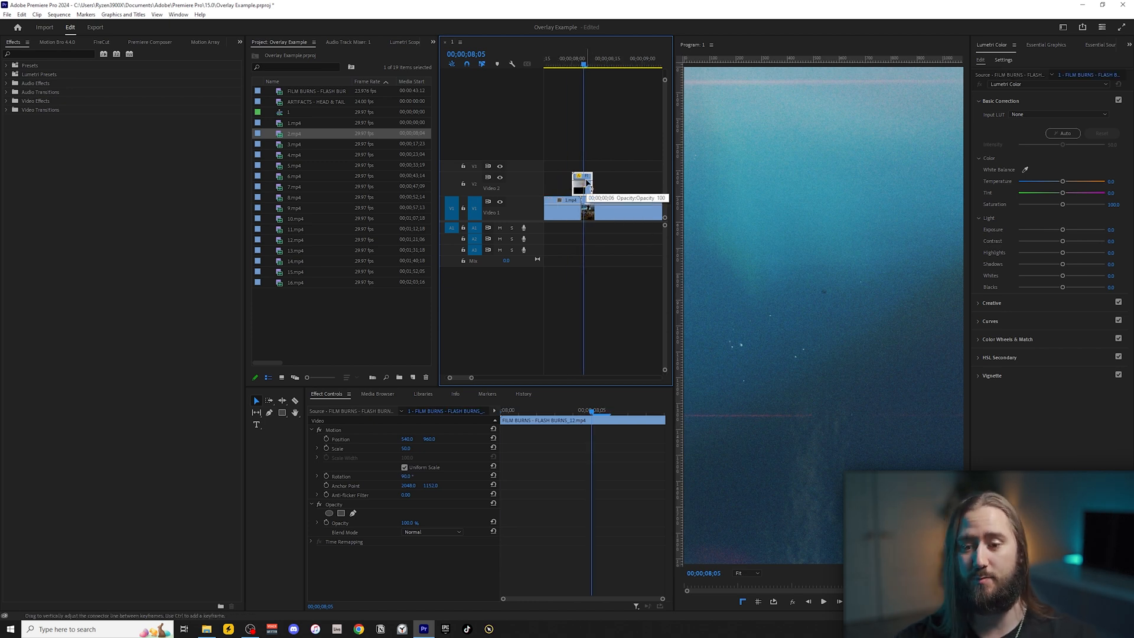
left_click(437, 532)
left_click(420, 341)
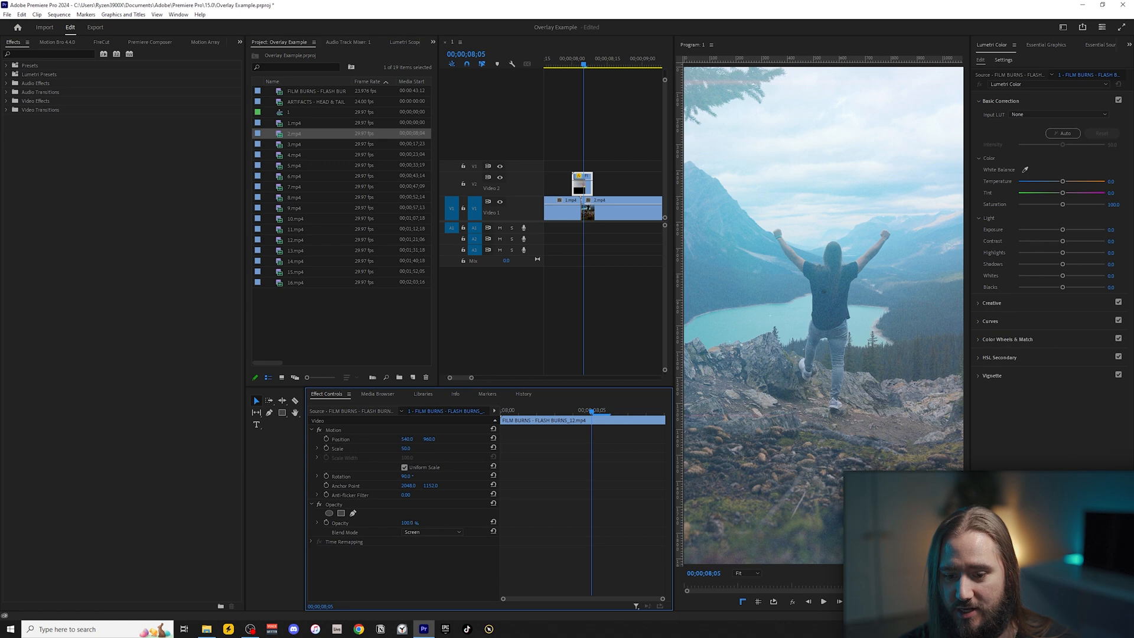
type("0")
key("Return")
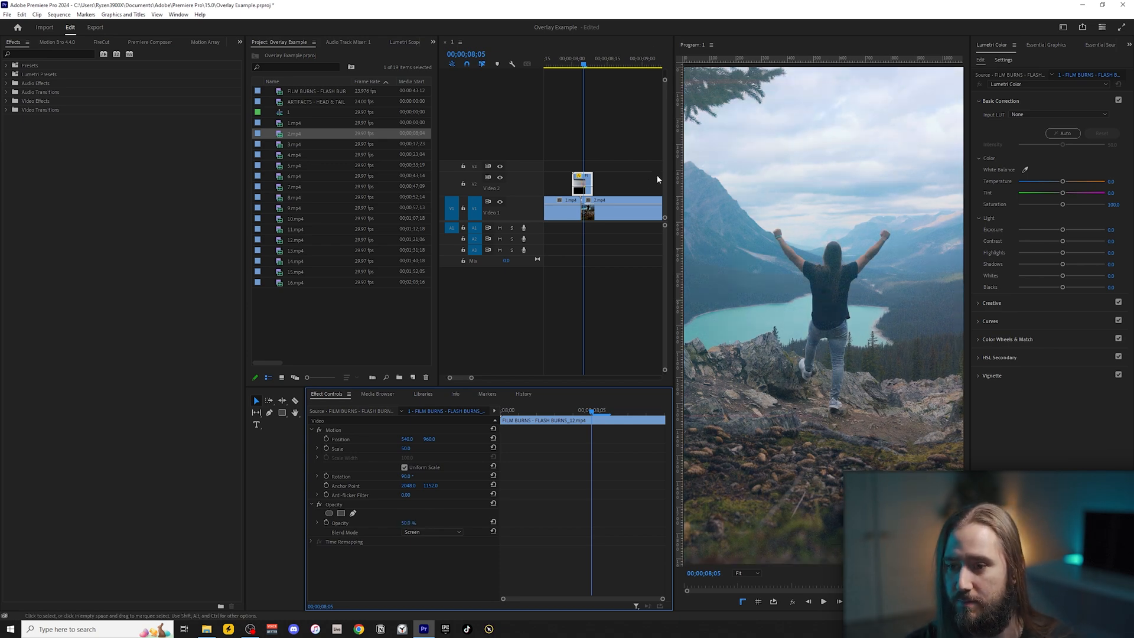
Play the section around the cut from 1.mp4 to 2.mp4 to preview the film burn transition.
key("minus")
left_click(559, 65)
key("space")
key("space")
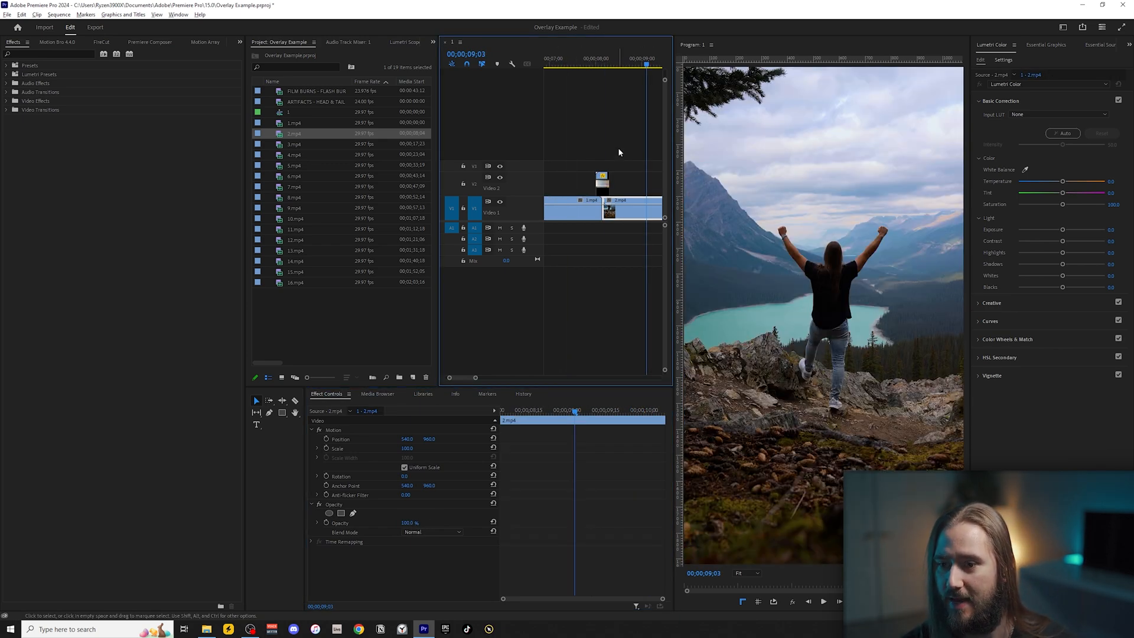
key("minus")
left_click(587, 60)
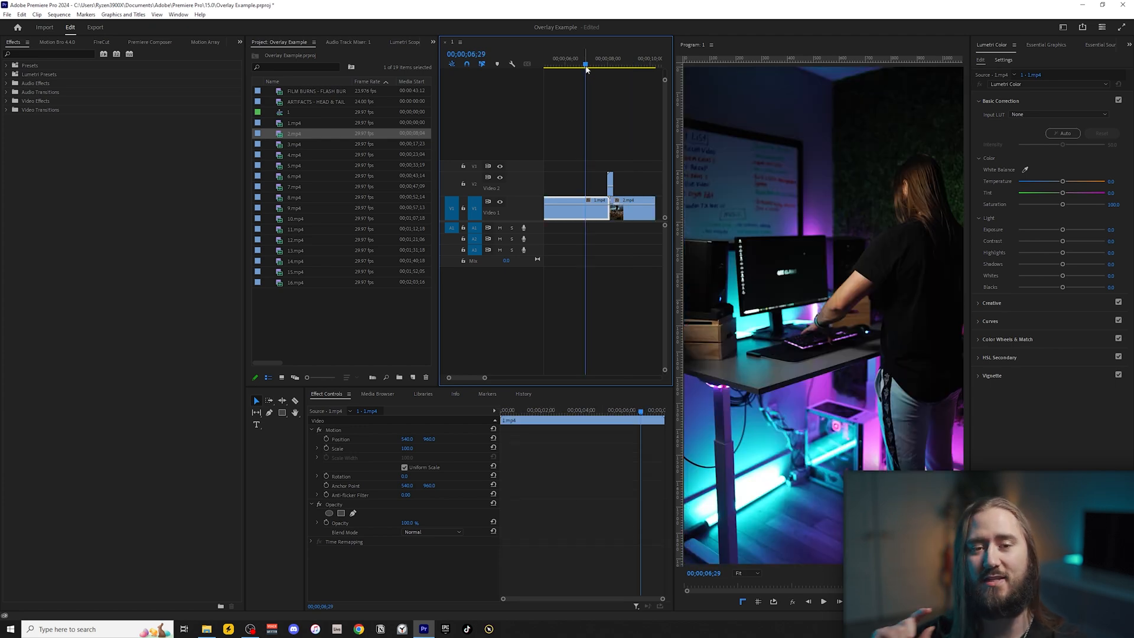
key("space")
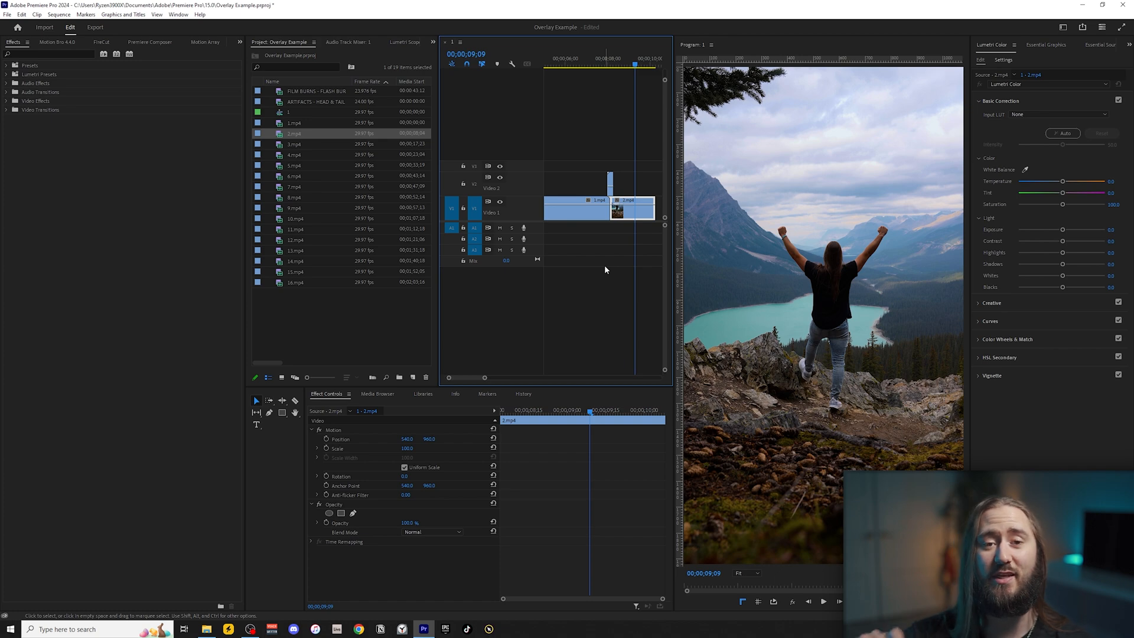
key("minus")
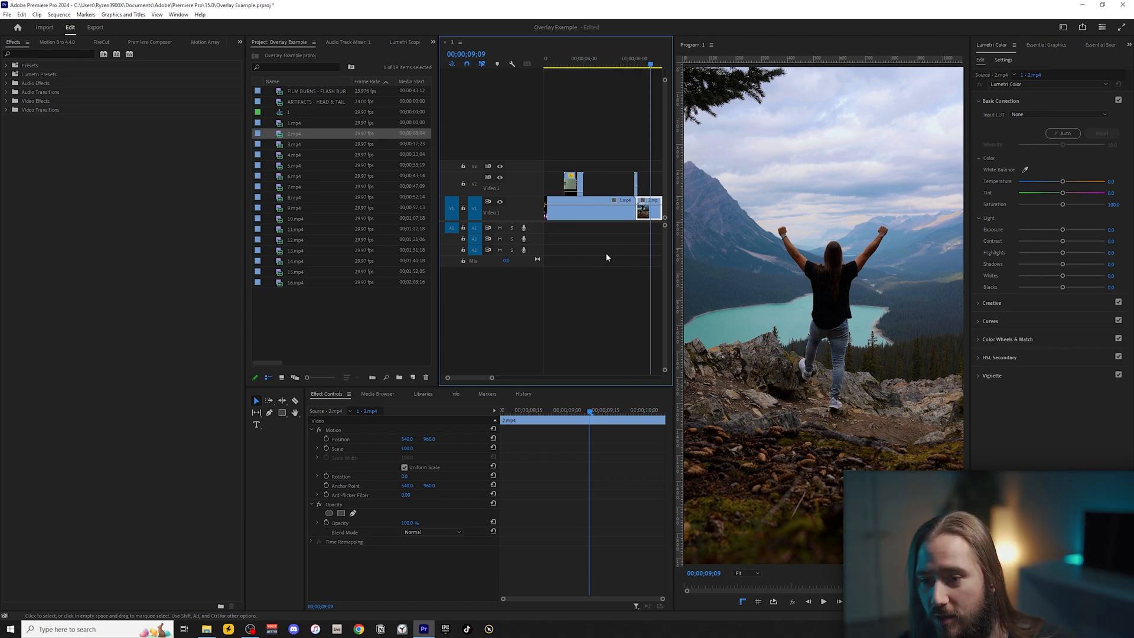
Review the ARTIFACTS leader overlay on 1.mp4 and replay the film burn transition into 2.mp4.
scroll(594, 235, "up", 1)
left_click(564, 62)
left_click_drag(564, 62, 580, 65)
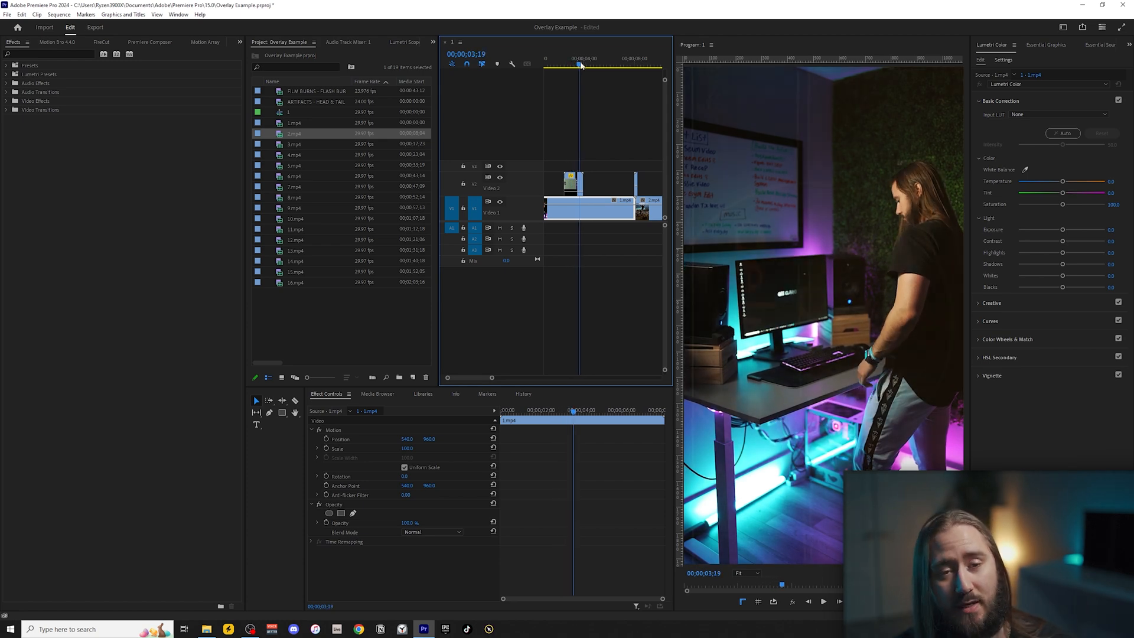
left_click(555, 64)
key("space")
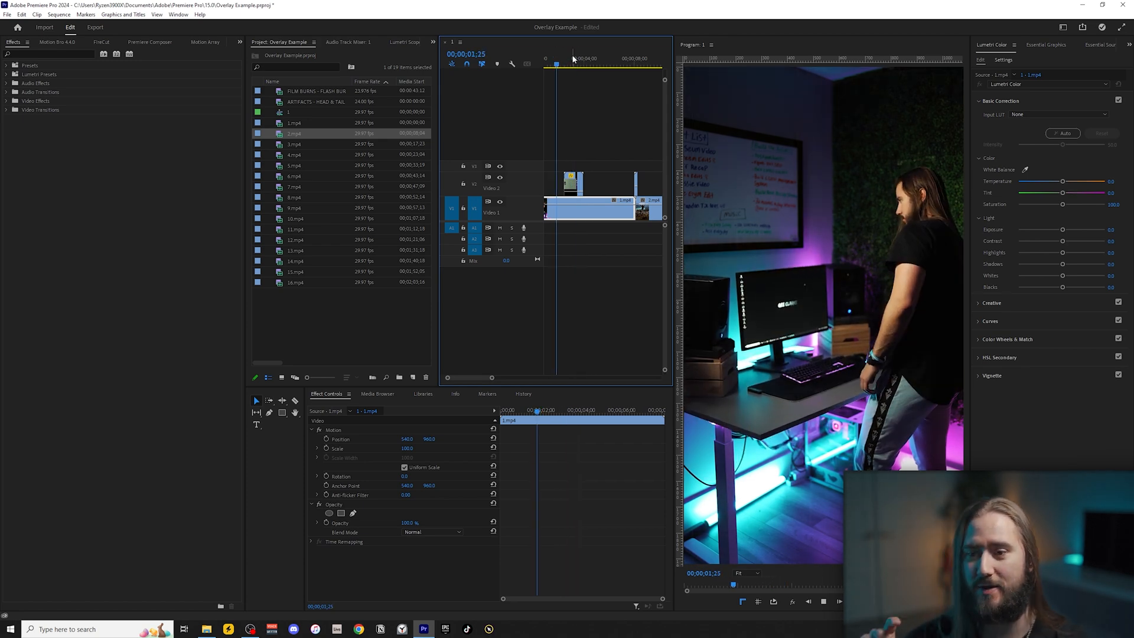
left_click(625, 62)
key("space")
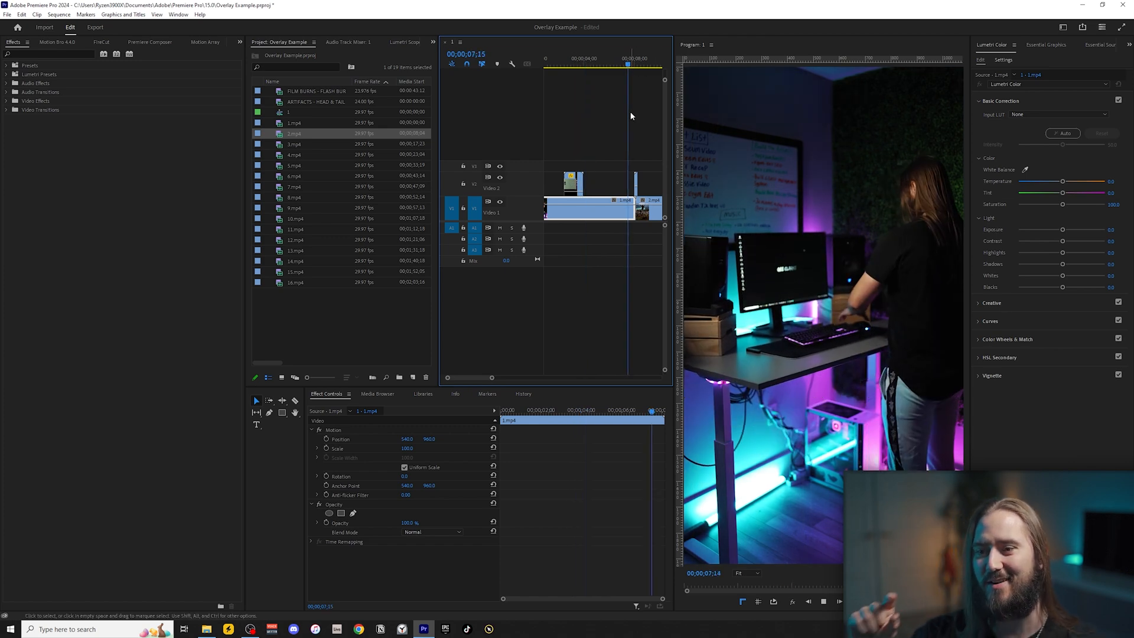
key("space")
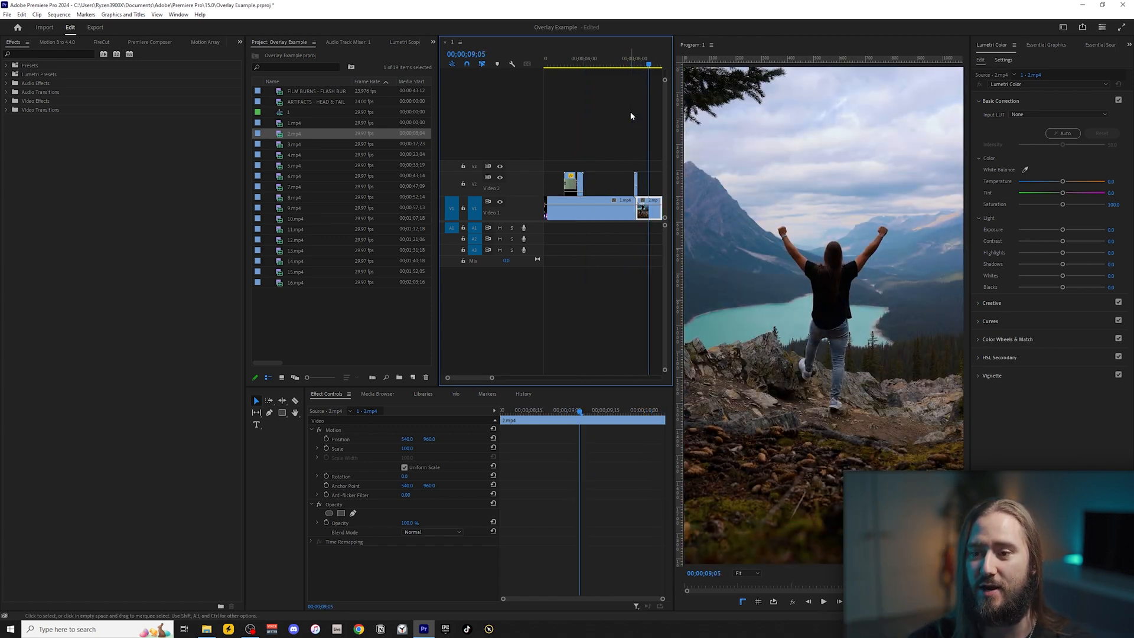
Try placing the film burn overlay away from the cut, earlier over 1.mp4, and preview it there.
left_click_drag(636, 180, 607, 181)
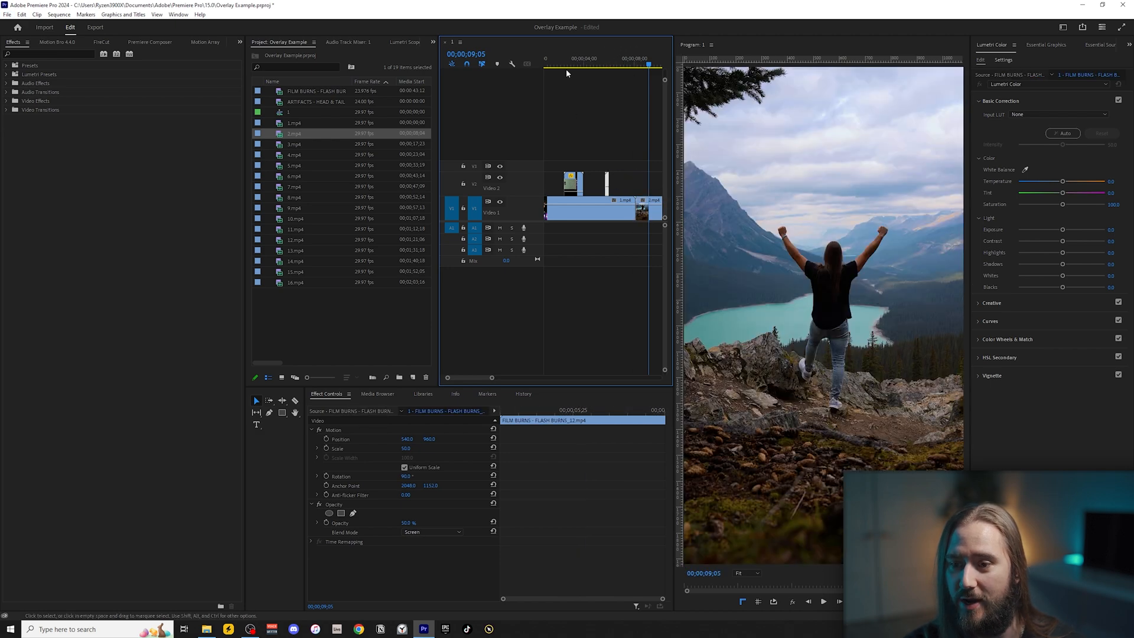
left_click(602, 67)
key("space")
key("space")
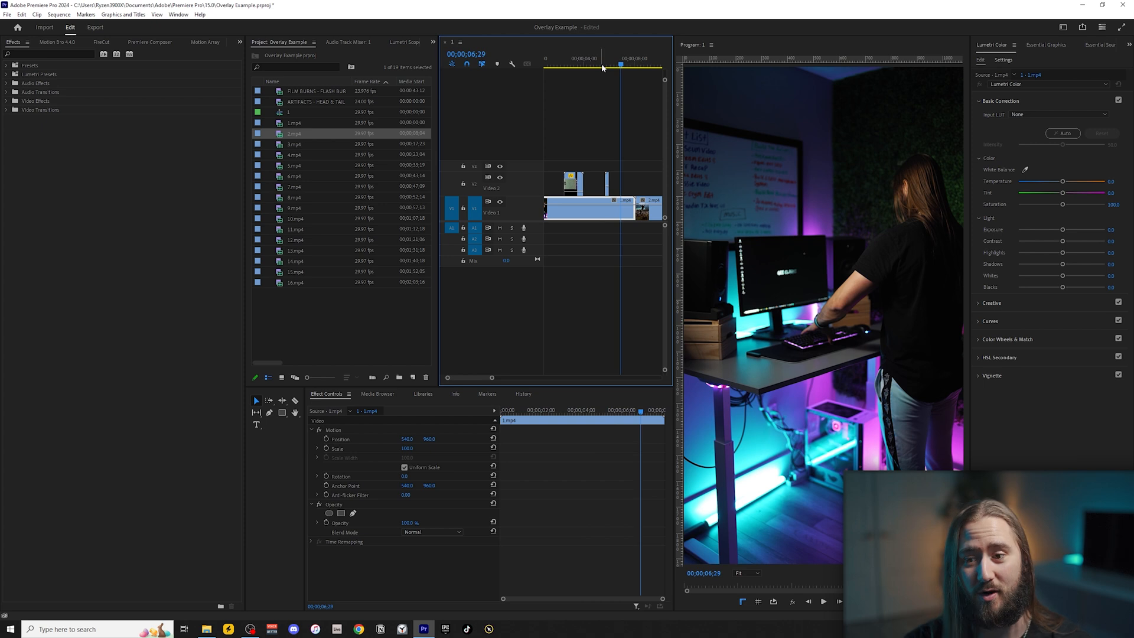
Undo the film burn overlay's move and replay the transition at the cut.
key("ctrl+z")
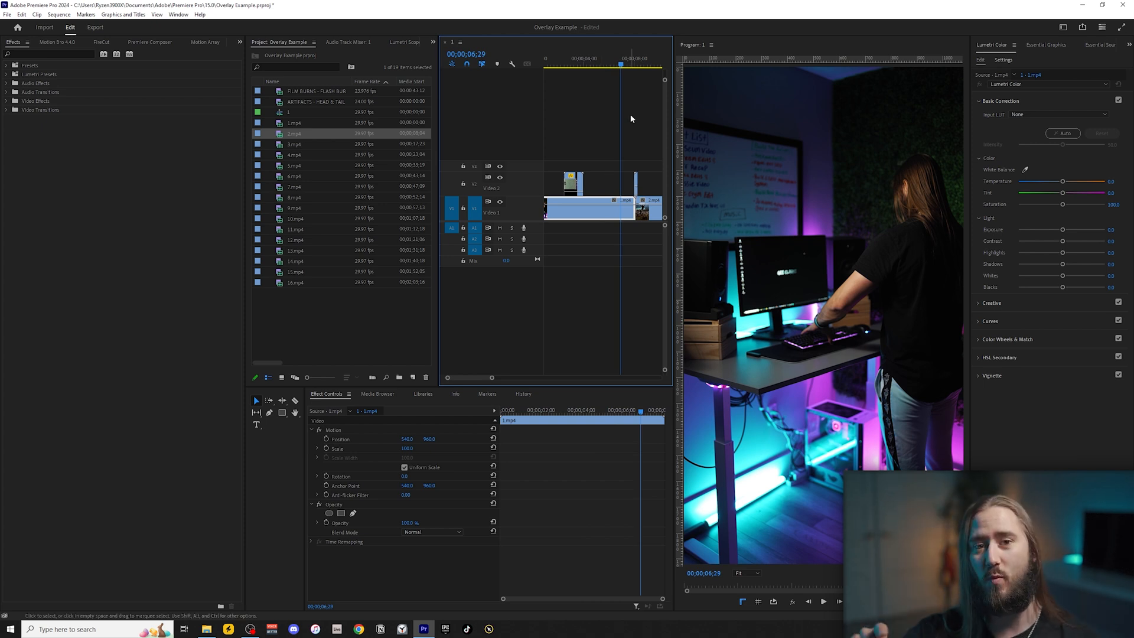
key("space")
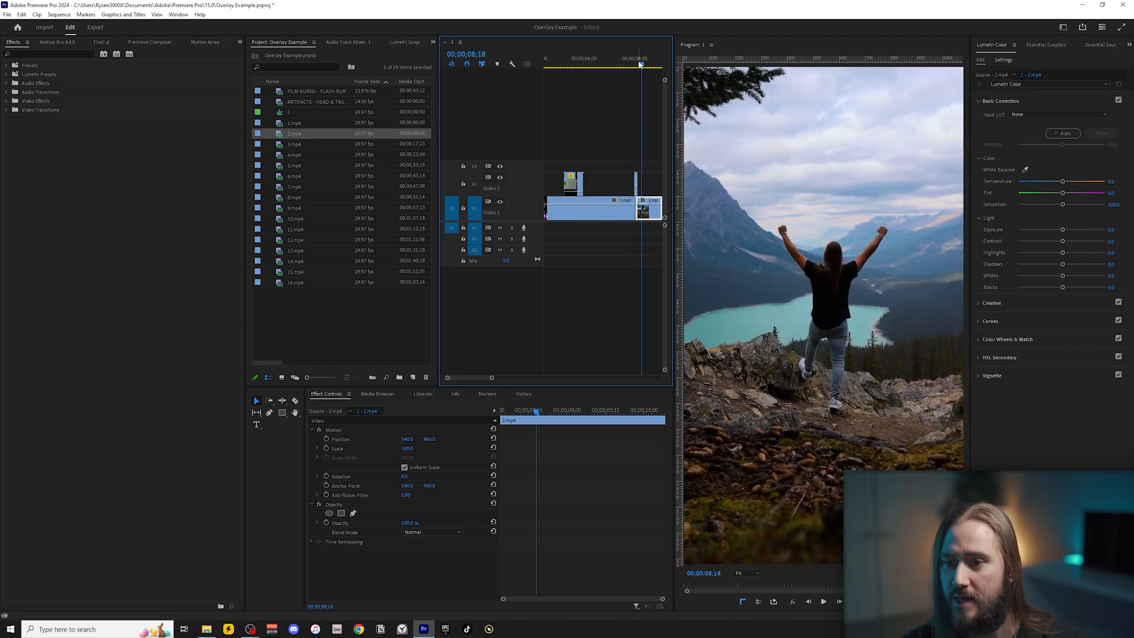
key("space")
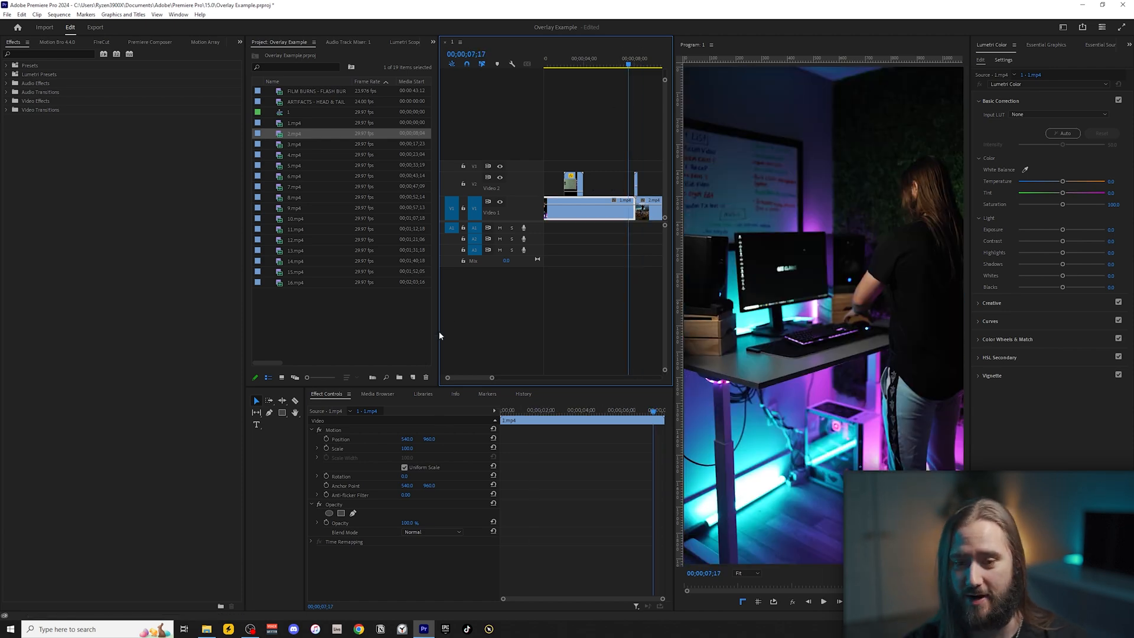
Switch to File Explorer, open the Extra Sound FX folder in the Free Editing Bundle, and import 14.mp3 into the project.
key("alt+Tab")
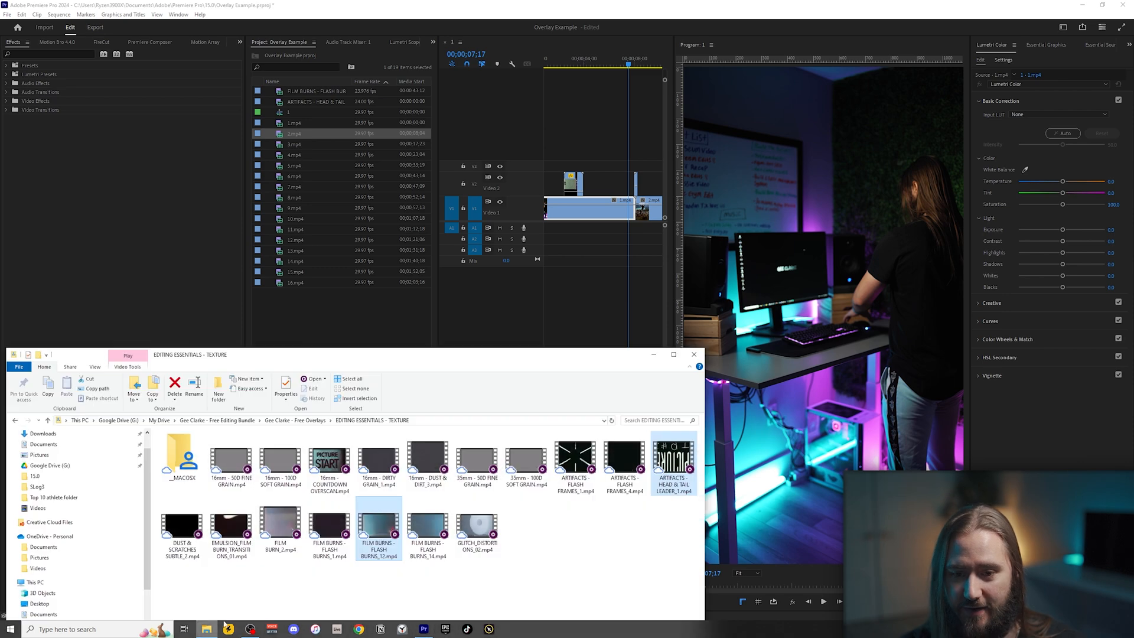
left_click_drag(304, 357, 379, 67)
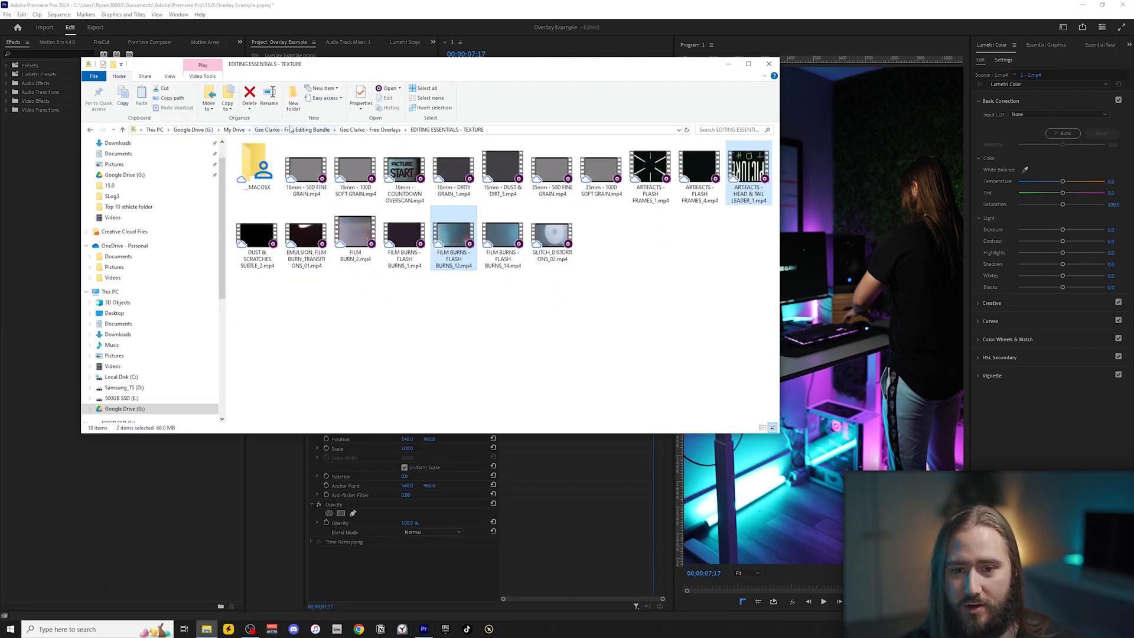
left_click(291, 130)
double_click(276, 258)
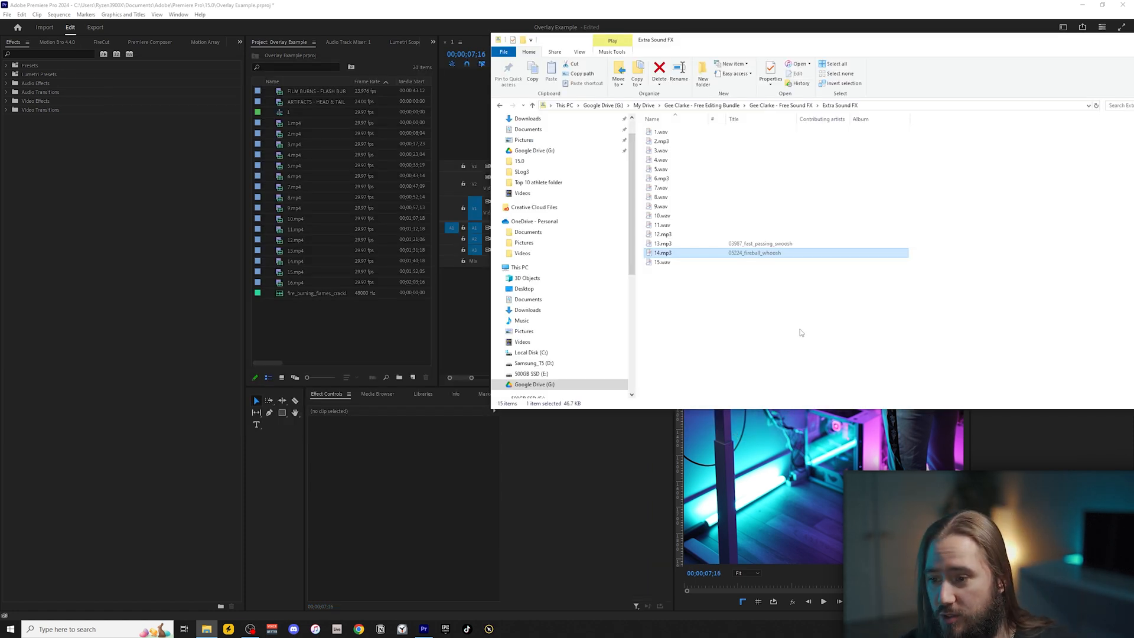
left_click_drag(663, 252, 326, 324)
Place 14.mp3 on A1 beneath the film burn and trim its start and end to surround the cut.
left_click_drag(295, 293, 578, 231)
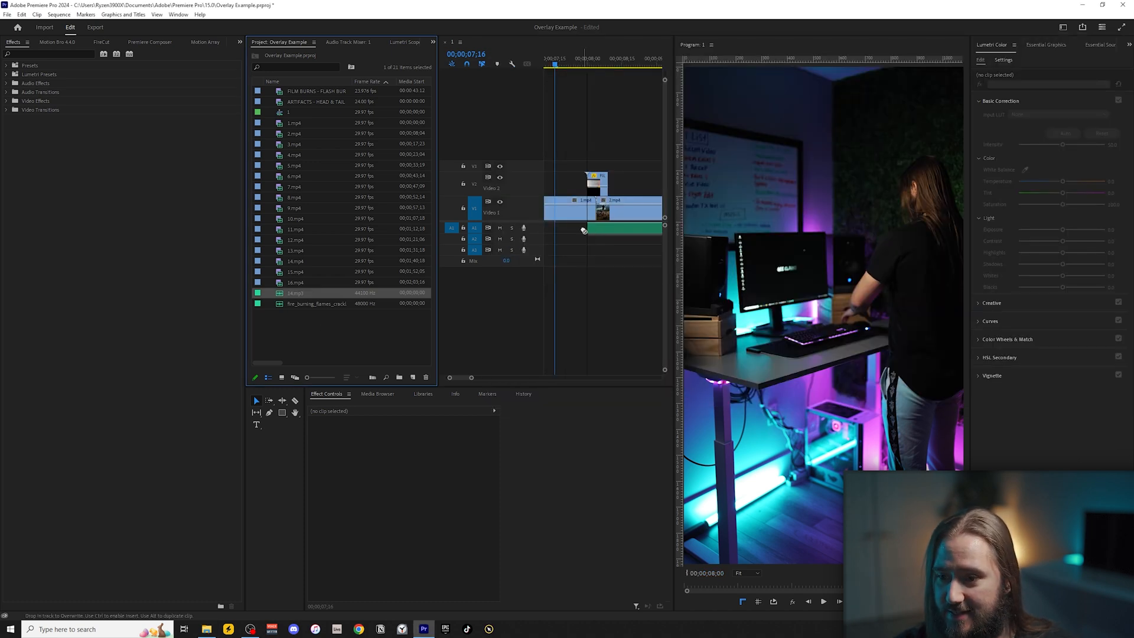
scroll(594, 246, "down", 1)
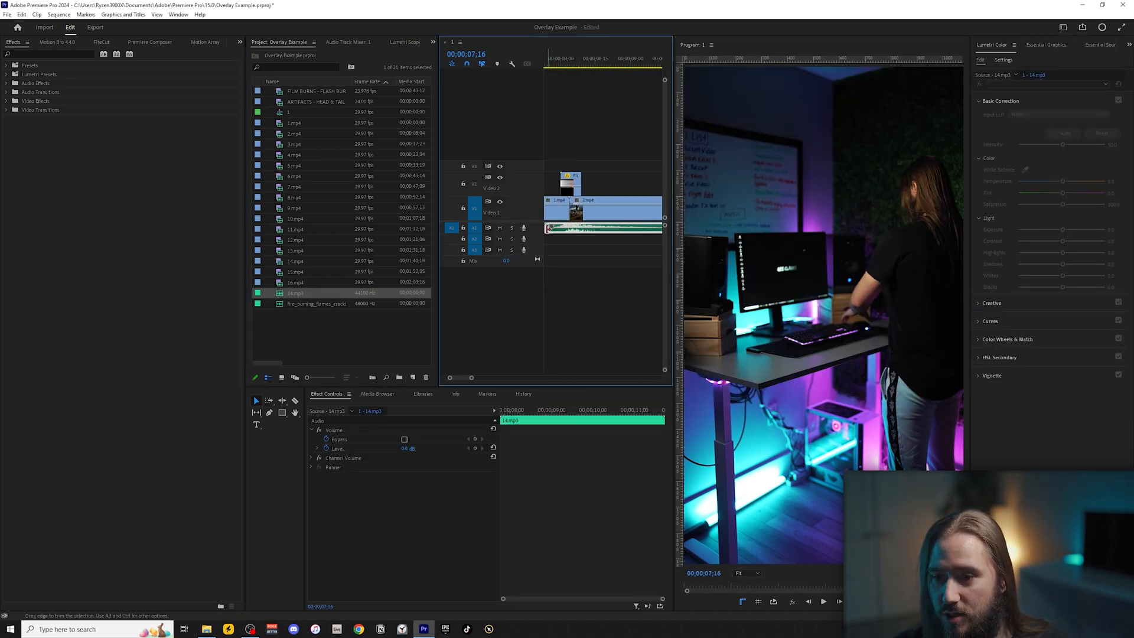
left_click_drag(548, 229, 577, 229)
left_click(633, 226)
key("v")
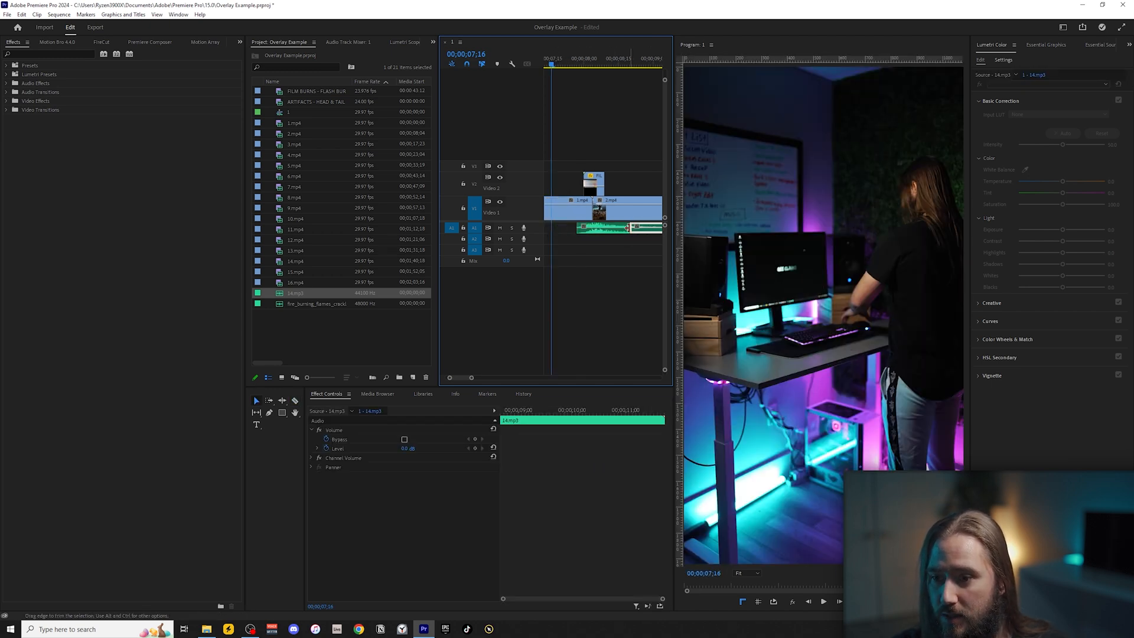
key("Delete")
Add audio fades to both ends of 14.mp3, play it with the transition, and shift it slightly earlier.
left_click(607, 231)
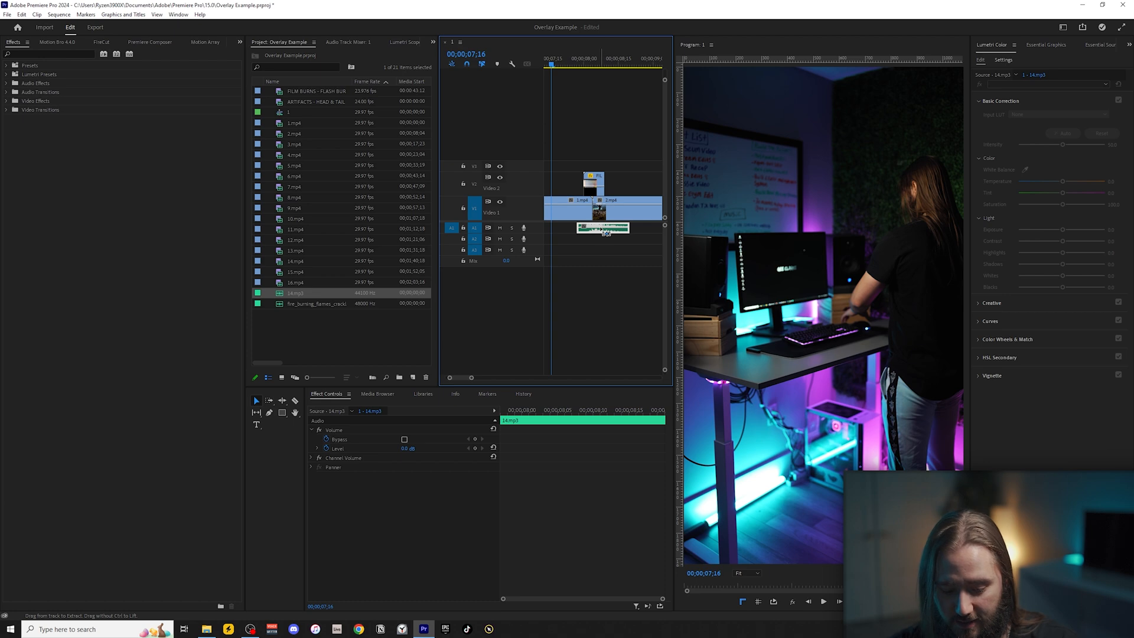
left_click(609, 272)
key("space")
scroll(614, 282, "up", 1)
left_click_drag(591, 231, 584, 231)
scroll(583, 231, "down", 3)
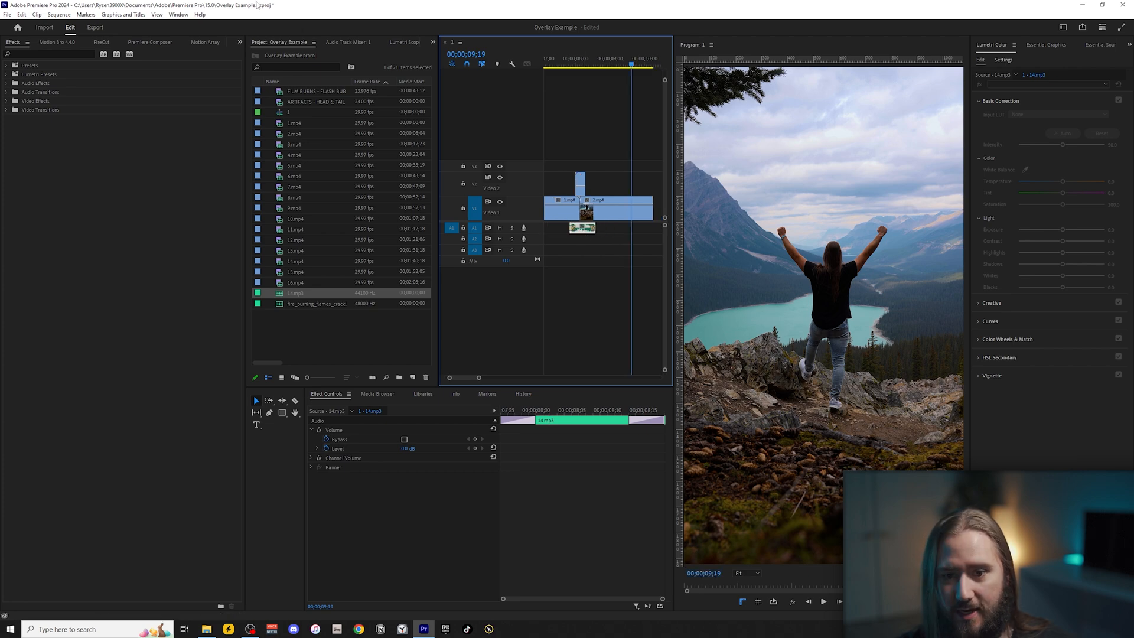
Lower the Audio 1 track volume to about -9.6 dB, playing the transition to check the sound level.
left_click(358, 43)
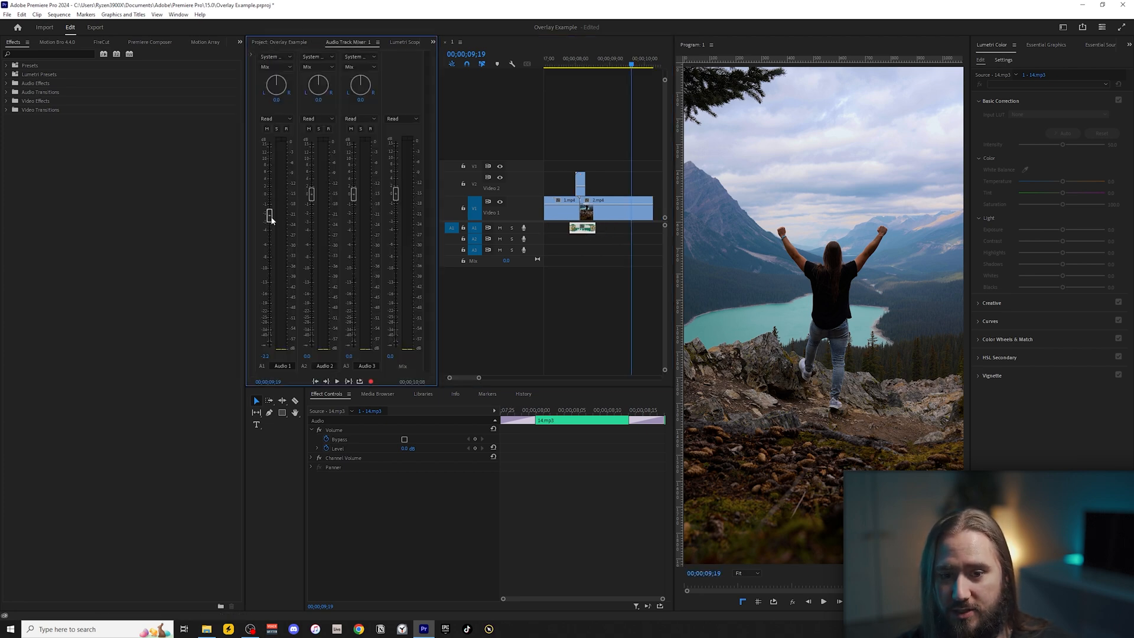
left_click(563, 65)
key("space")
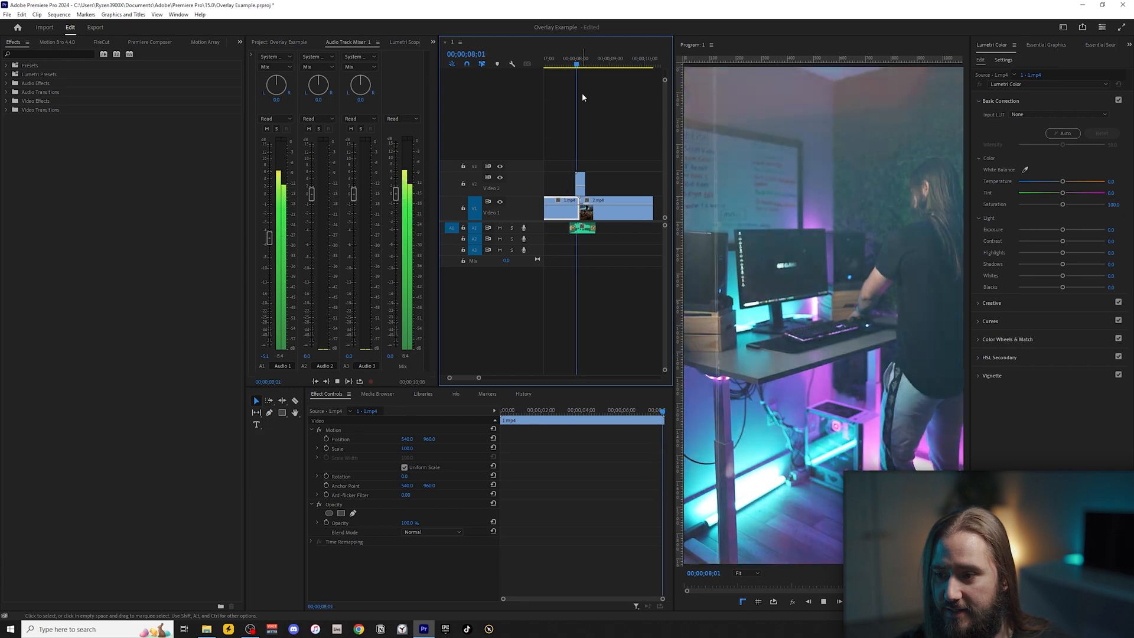
key("space")
left_click_drag(269, 242, 270, 251)
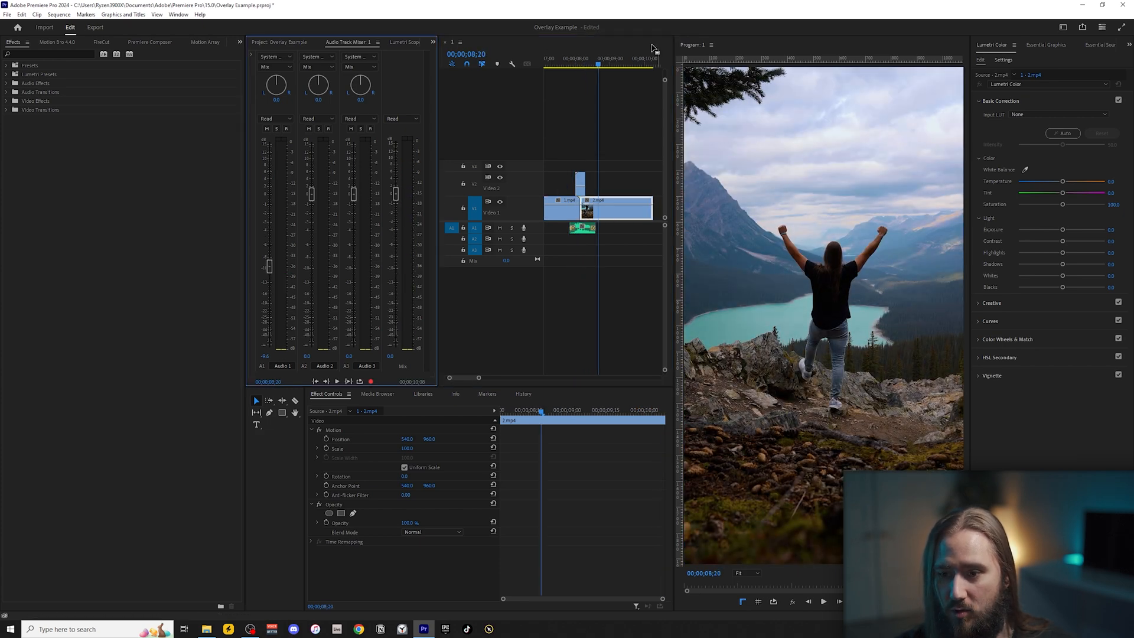
left_click(550, 63)
key("space")
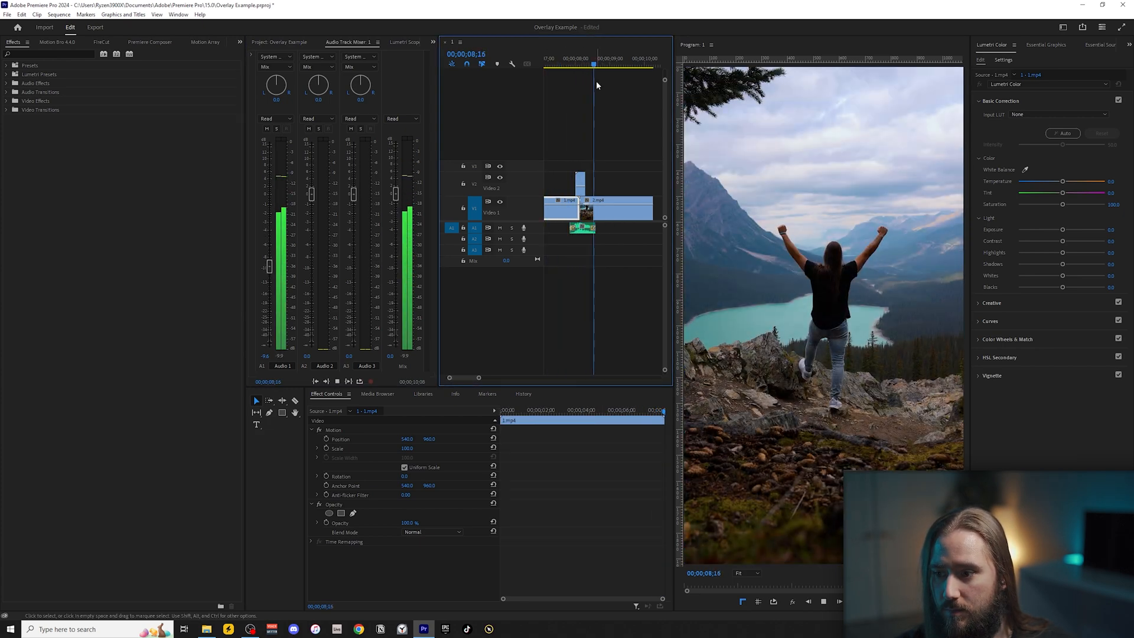
Import We Are The Wild Ones.mp3 from the Downloads folder and place it on track A2.
left_click(589, 126)
key("ctrl+i")
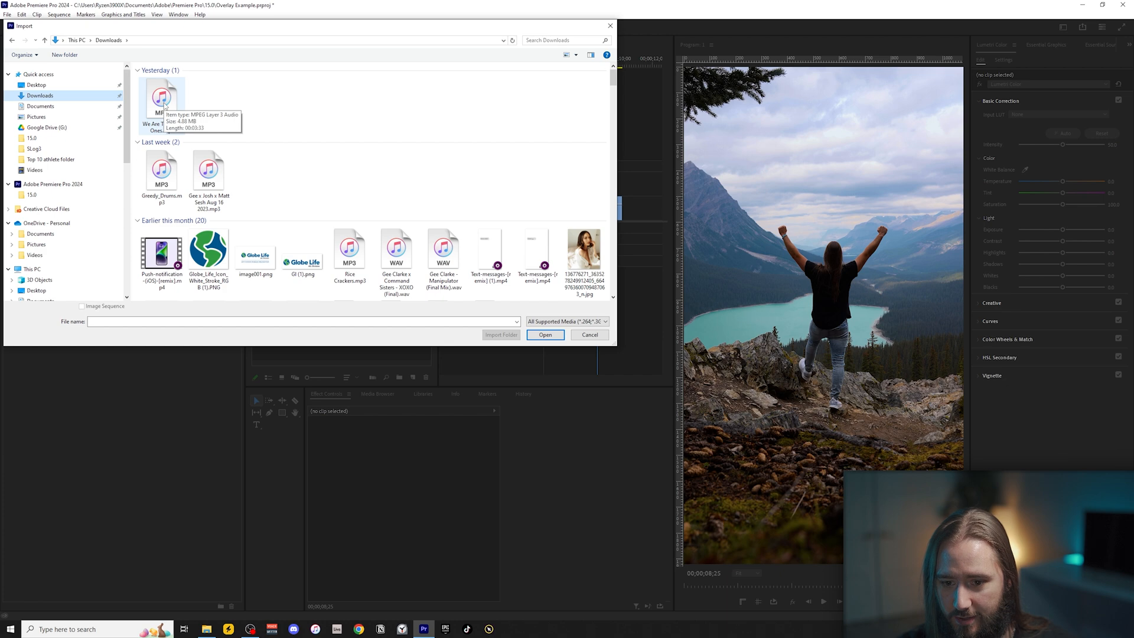
double_click(164, 105)
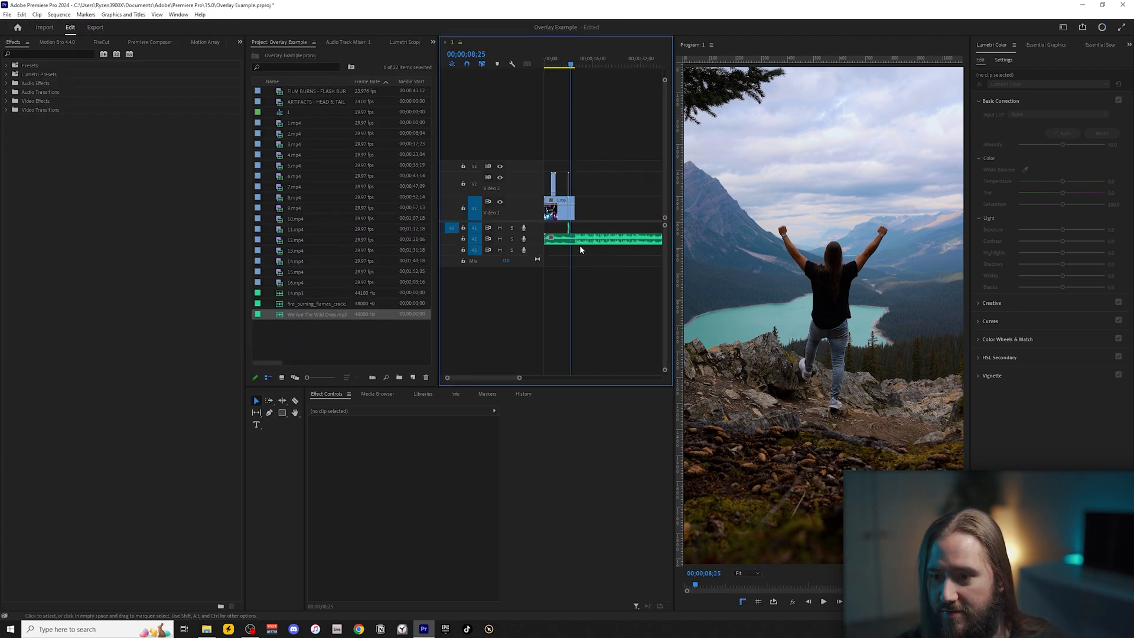
scroll(574, 246, "up", 10)
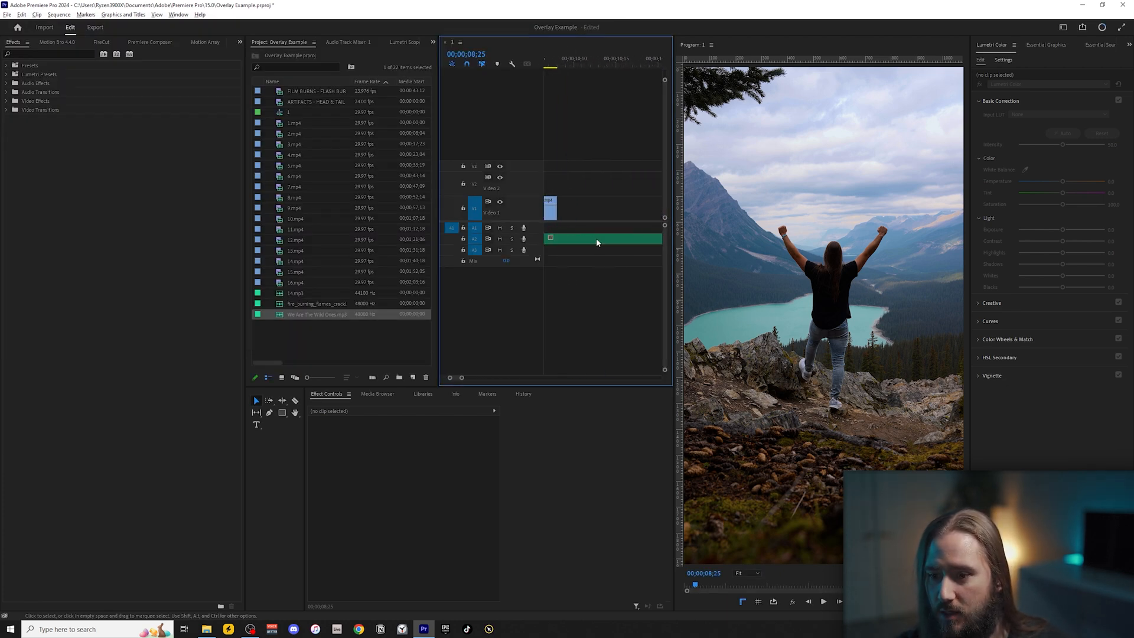
Split the music on A2 at 00;00;10;13 and delete the portion before the cut.
key("c")
left_click(601, 65)
left_click(601, 238)
key("v")
key("Delete")
Lower the Audio 2 track volume to about -13.6 dB and play the music to check its level.
left_click(364, 42)
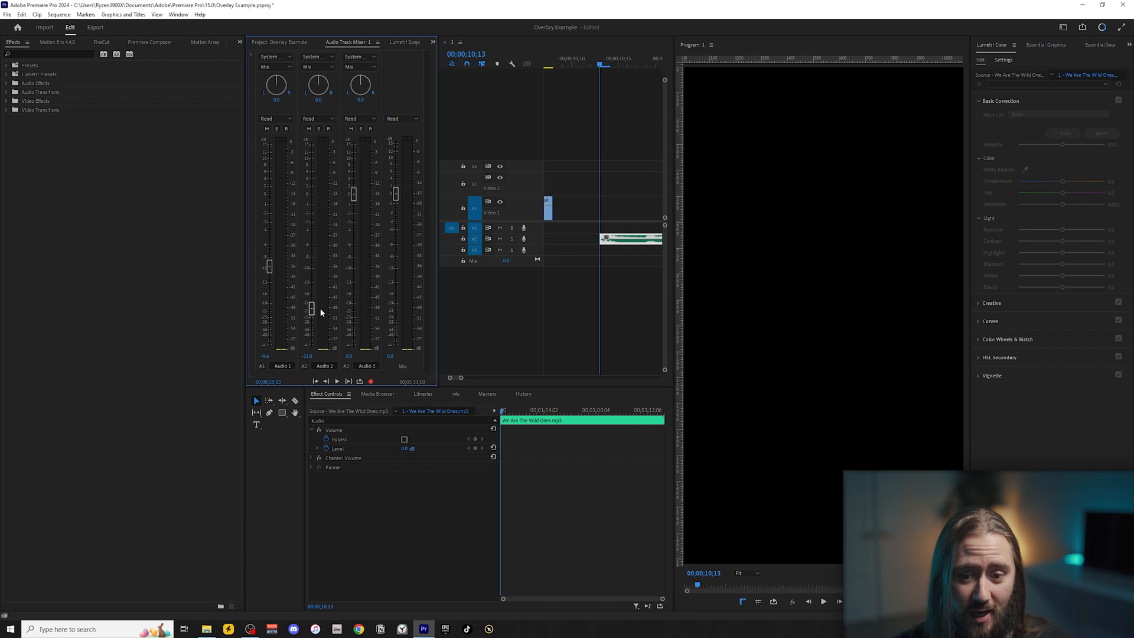
left_click(590, 58)
key("space")
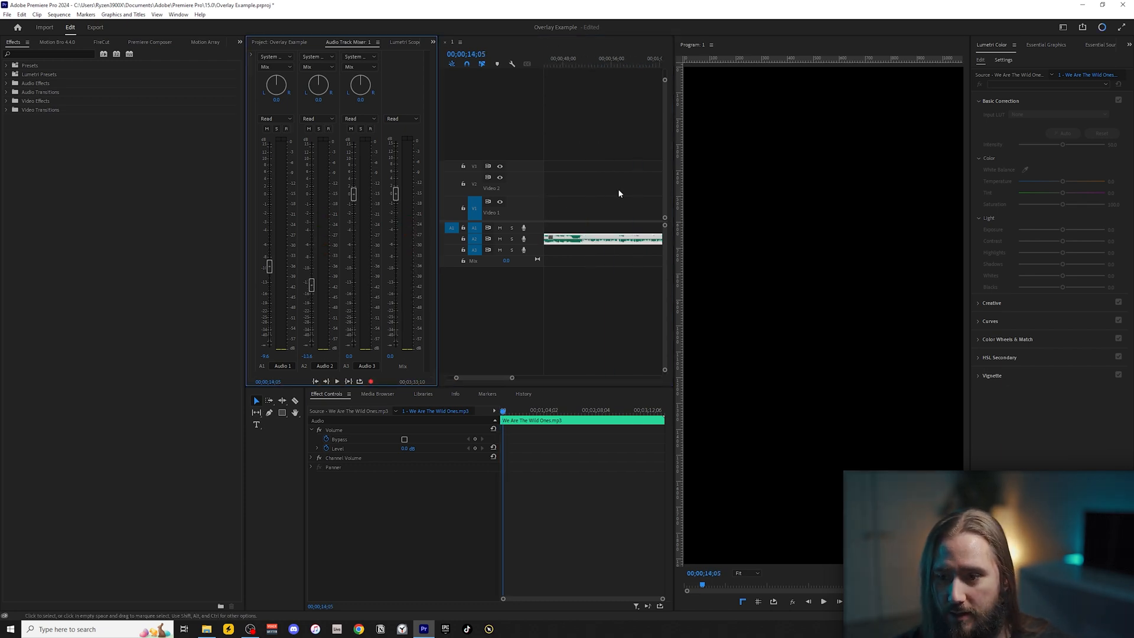
Ripple trim the start of the music up to 00;00;51;13 and play the trimmed section.
scroll(590, 191, "up", 9)
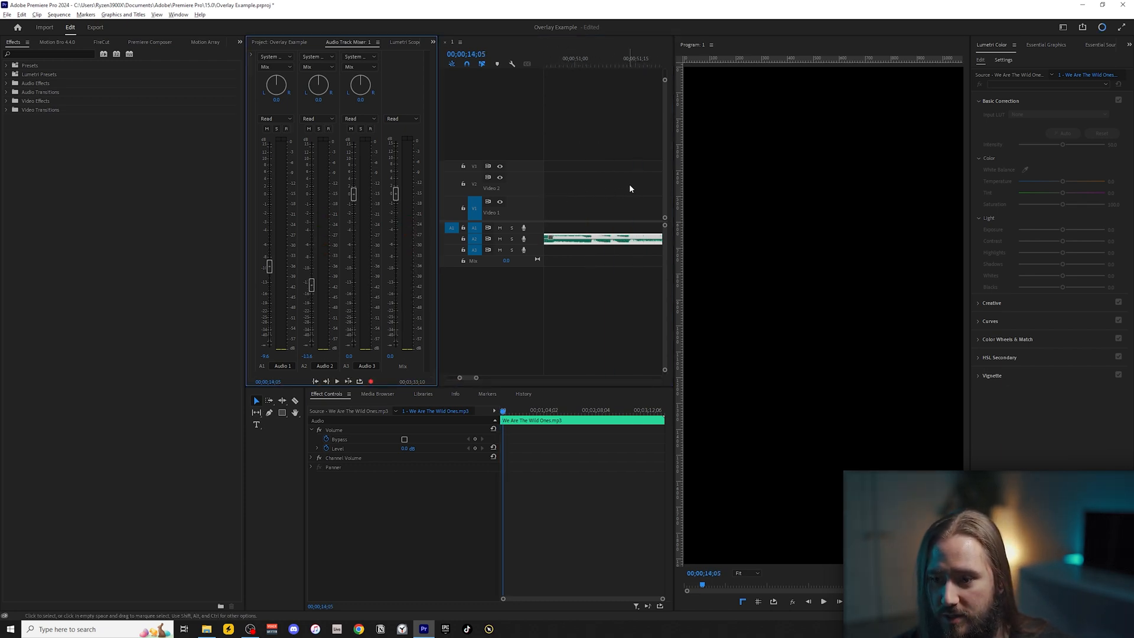
left_click_drag(628, 59, 630, 56)
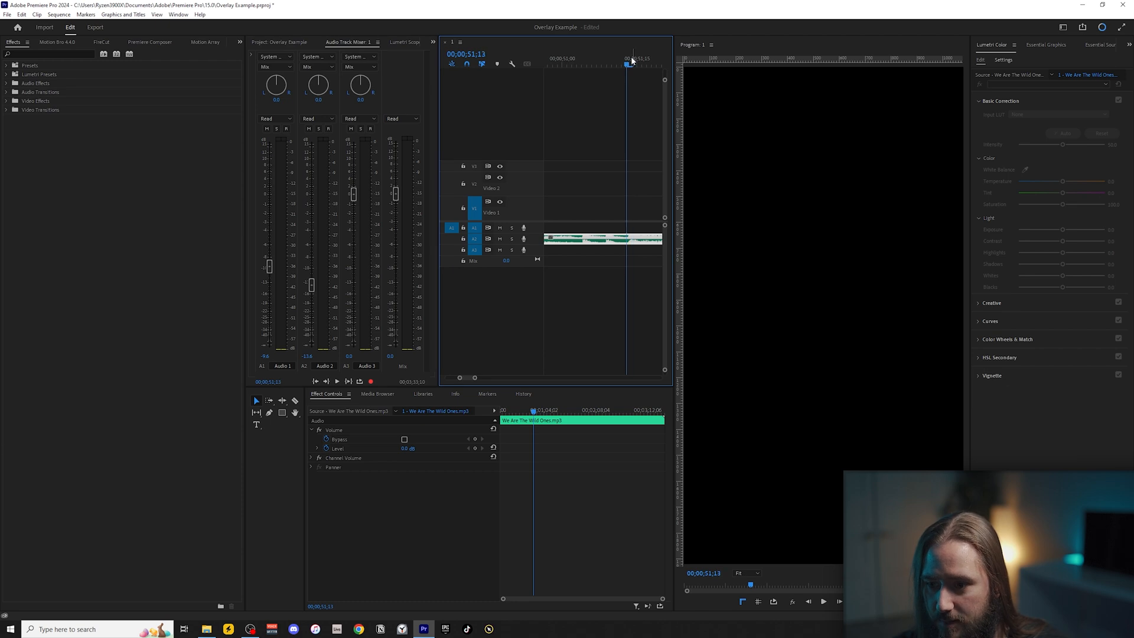
key("q")
key("space")
scroll(618, 157, "down", 6)
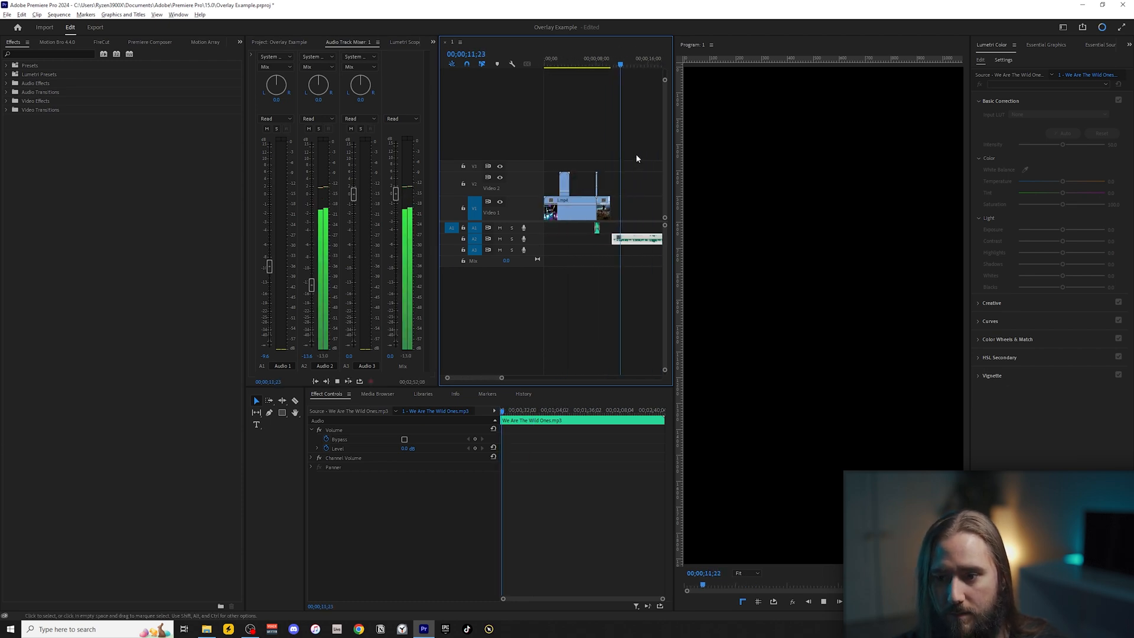
key("space")
Move the trimmed music earlier on A2 so it runs beneath the clips from the sequence start.
scroll(577, 241, "up", 5)
left_click_drag(633, 239, 589, 241)
scroll(562, 240, "up", 3)
scroll(562, 242, "down", 5)
scroll(562, 241, "up", 2)
left_click_drag(577, 242, 547, 241)
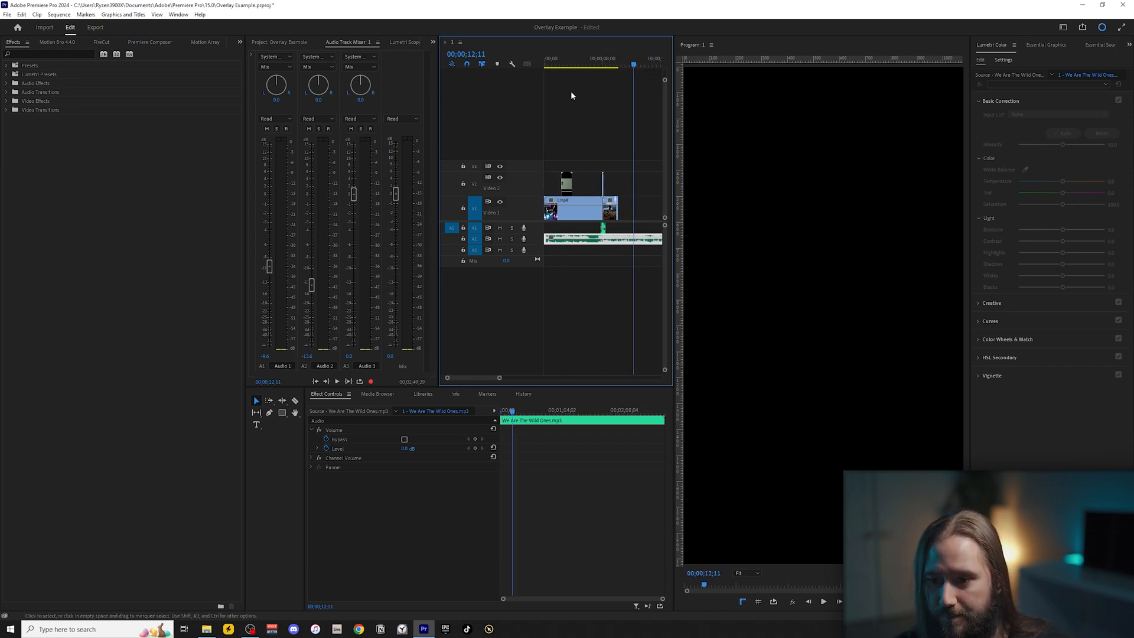
Play the transition with the music and raise the Audio 1 track volume to about -7.1 dB.
left_click(595, 59)
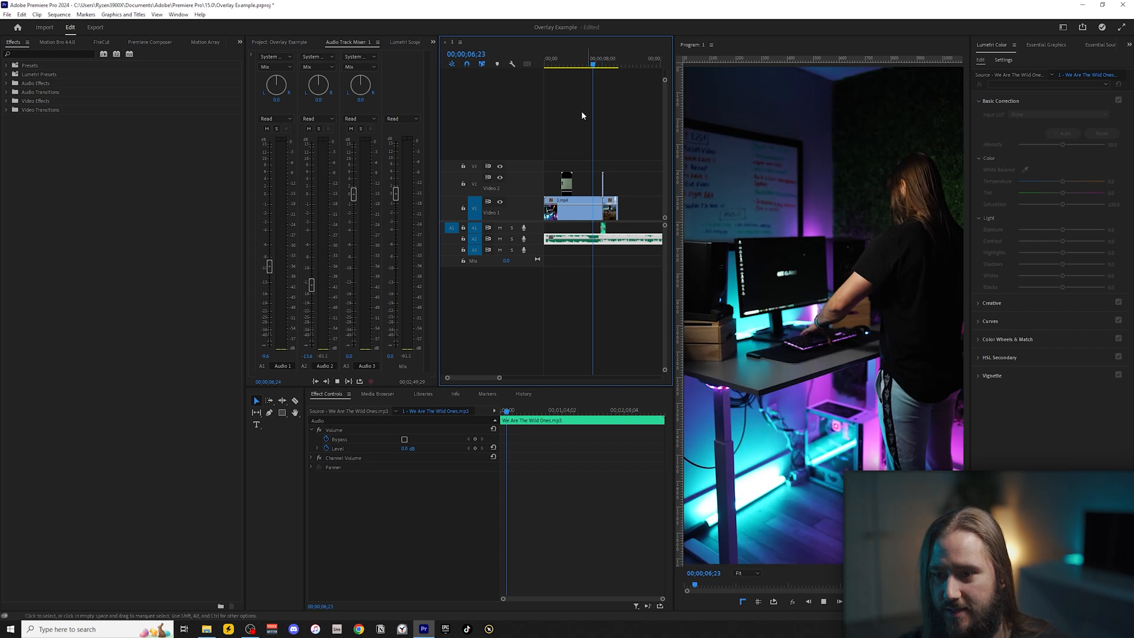
key("space")
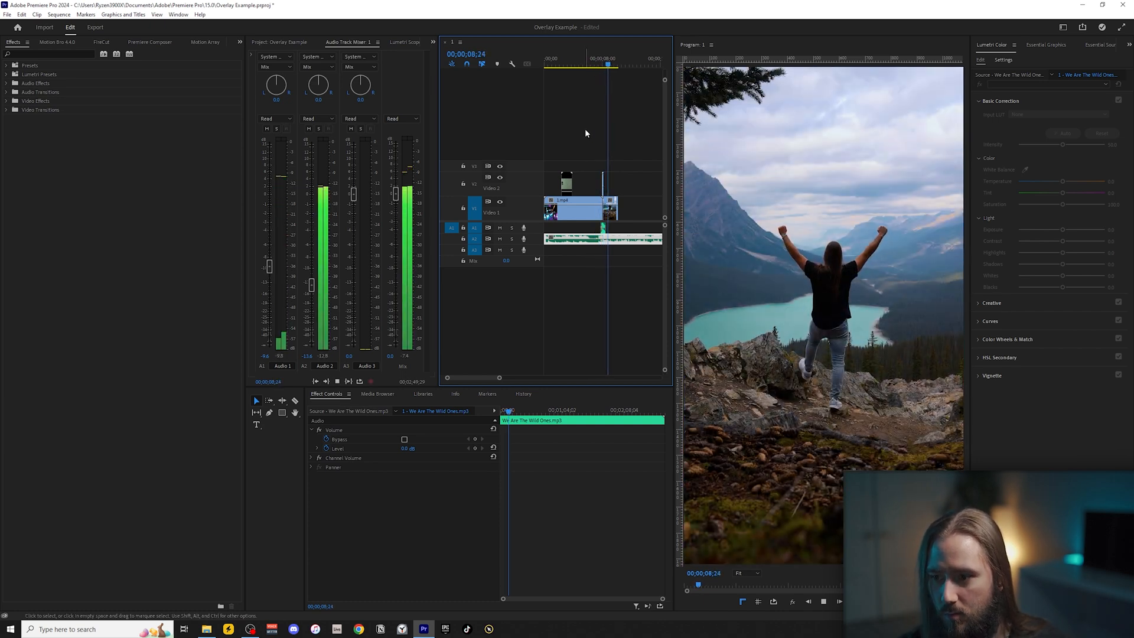
key("space")
left_click_drag(269, 266, 268, 263)
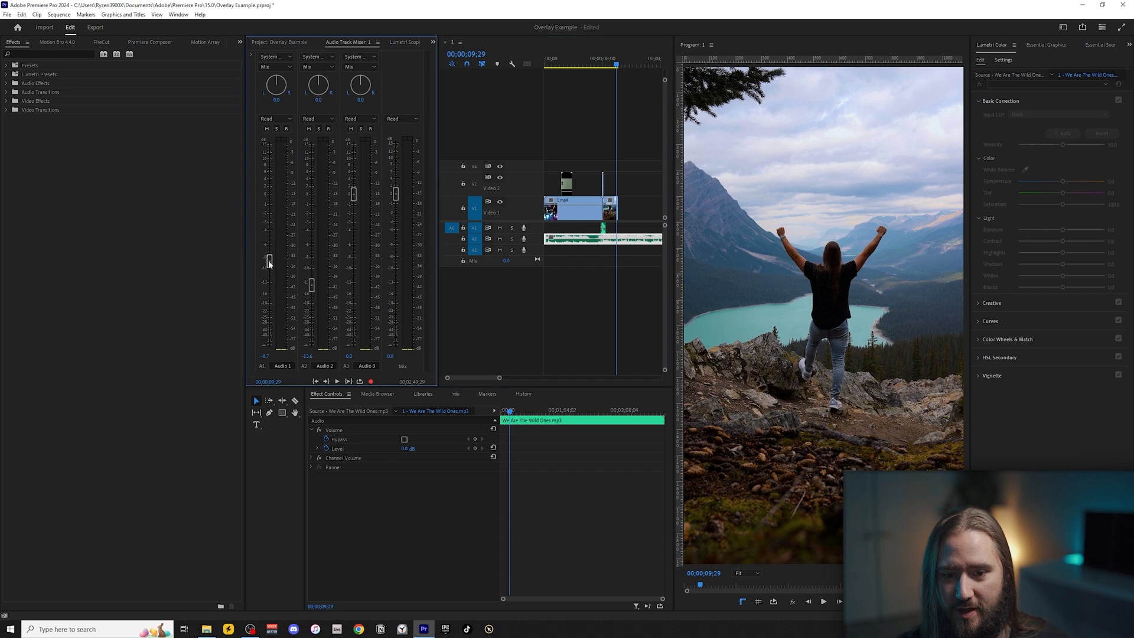
left_click(597, 60)
left_click_drag(269, 256, 268, 253)
key("space")
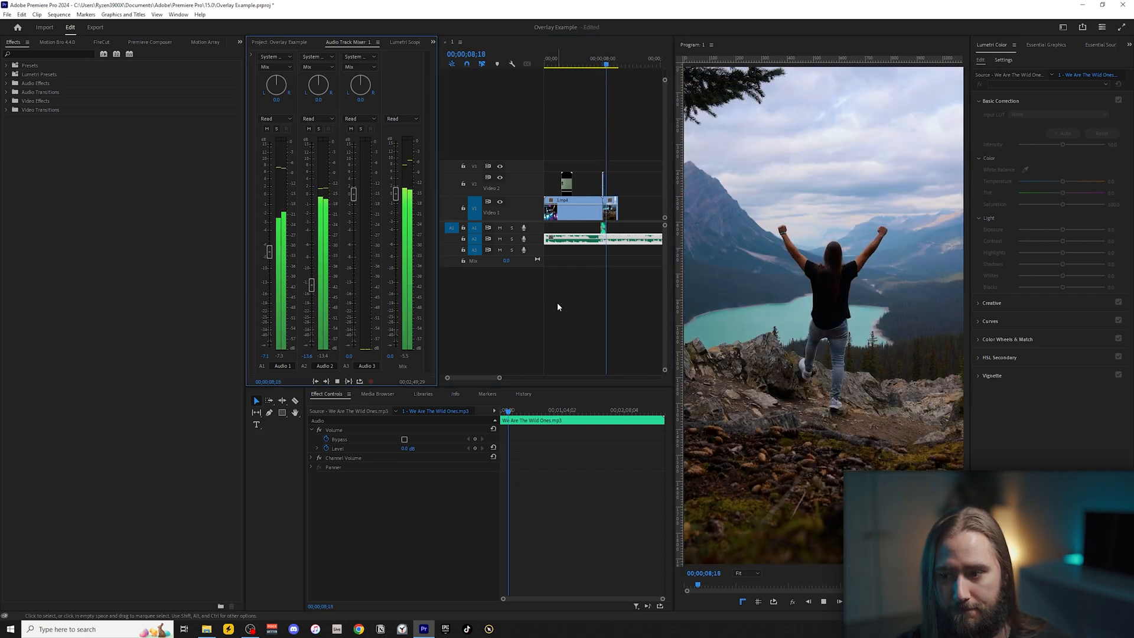
key("space")
Select 2.mp4 and enable Position and Scale keyframing at its first frame, 00;00;08;04.
key("equal")
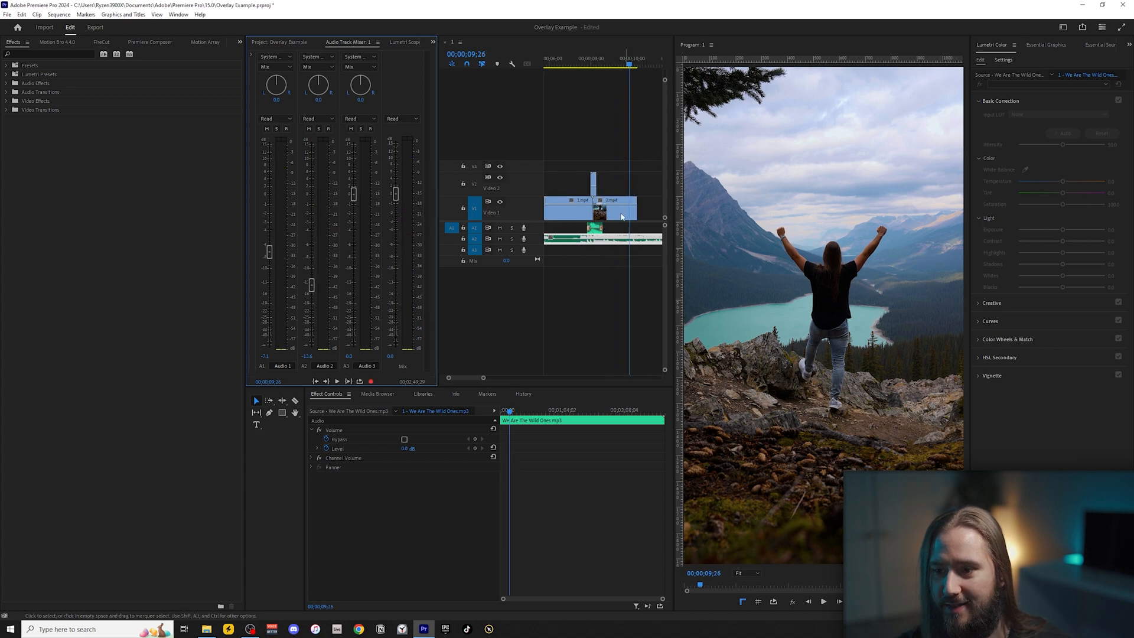
left_click(620, 217)
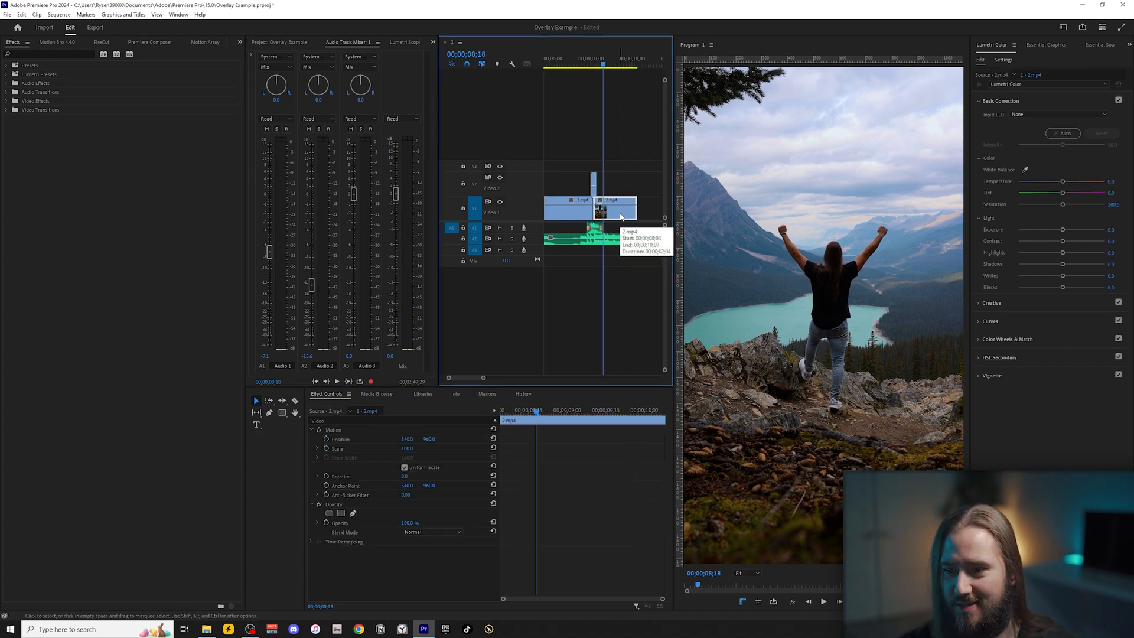
left_click(276, 43)
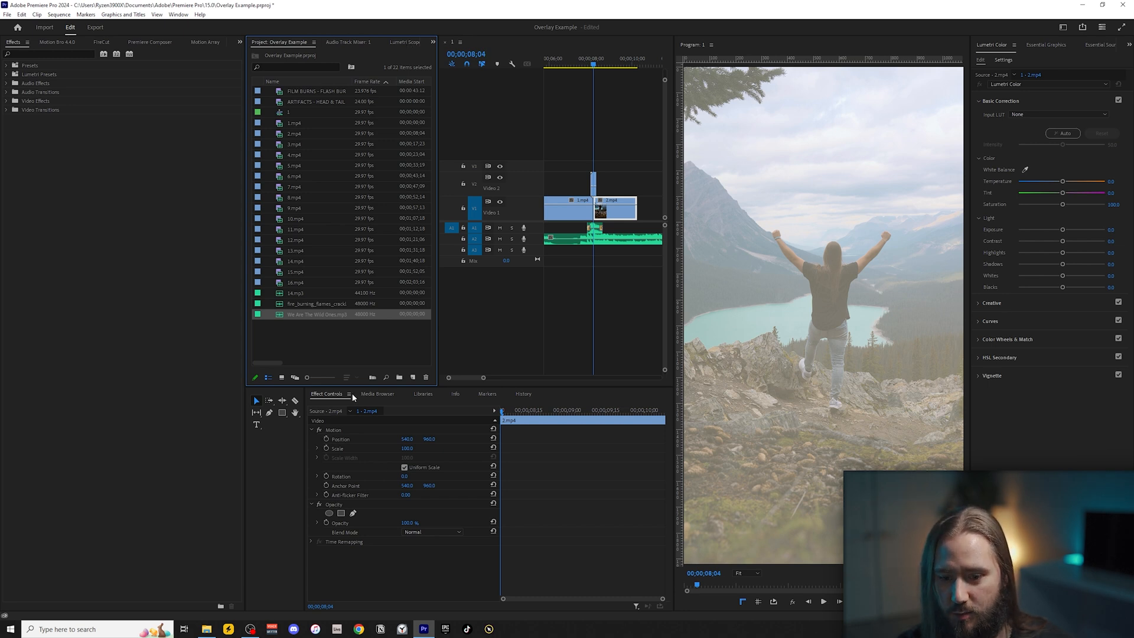
left_click(328, 449)
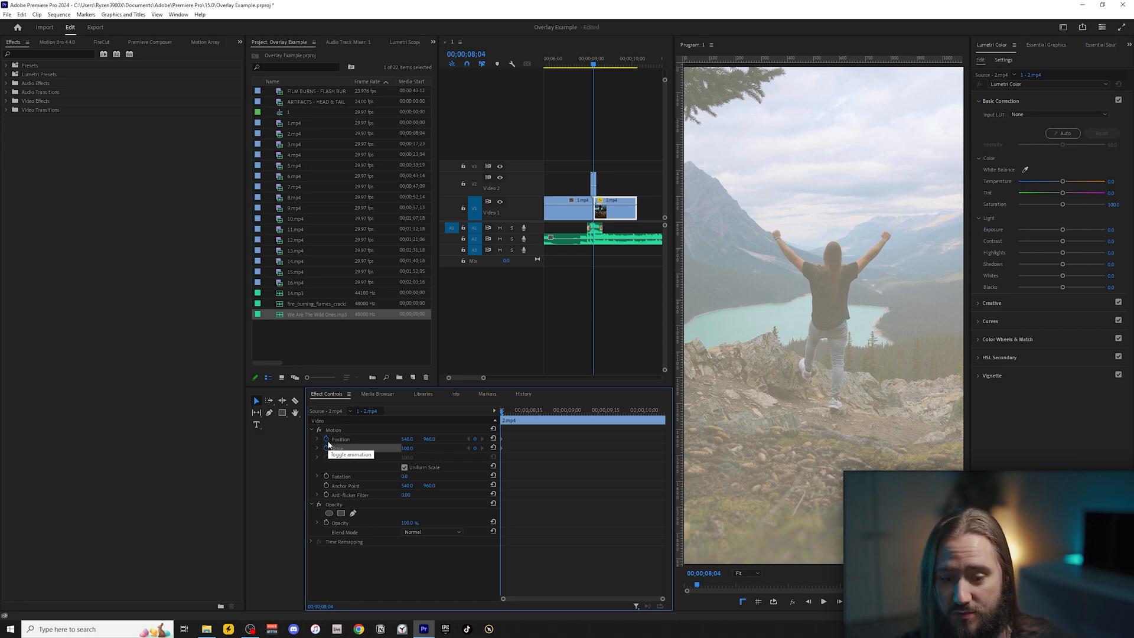
Set a Scale keyframe of 130 on the last frame of 2.mp4 and play back the push-in.
left_click(642, 190)
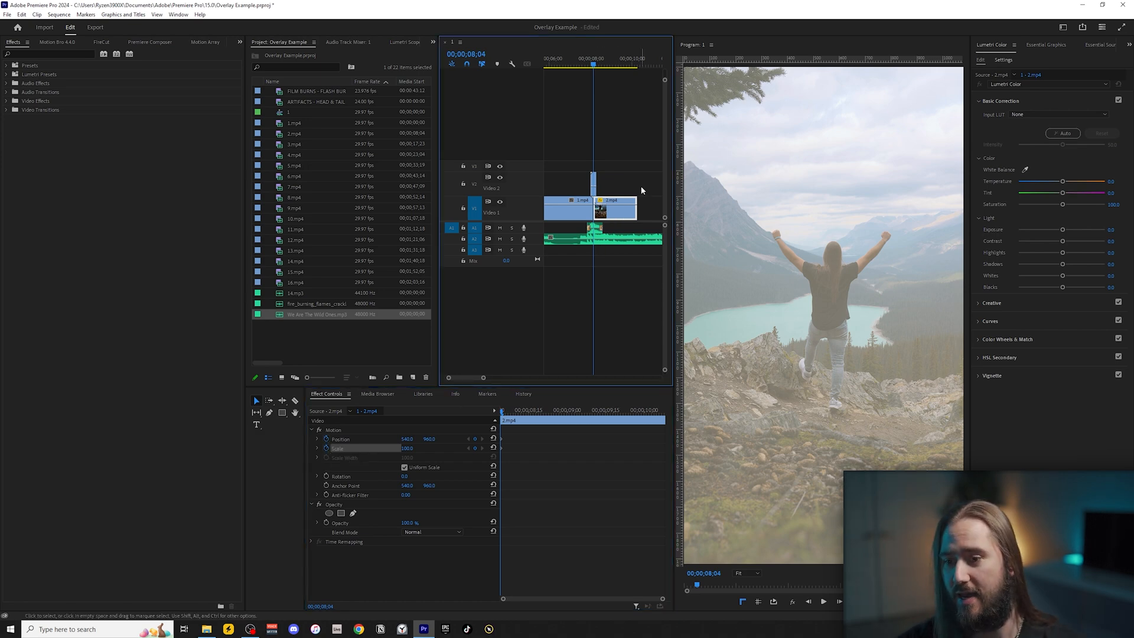
key("Down")
key("Down")
key("Left")
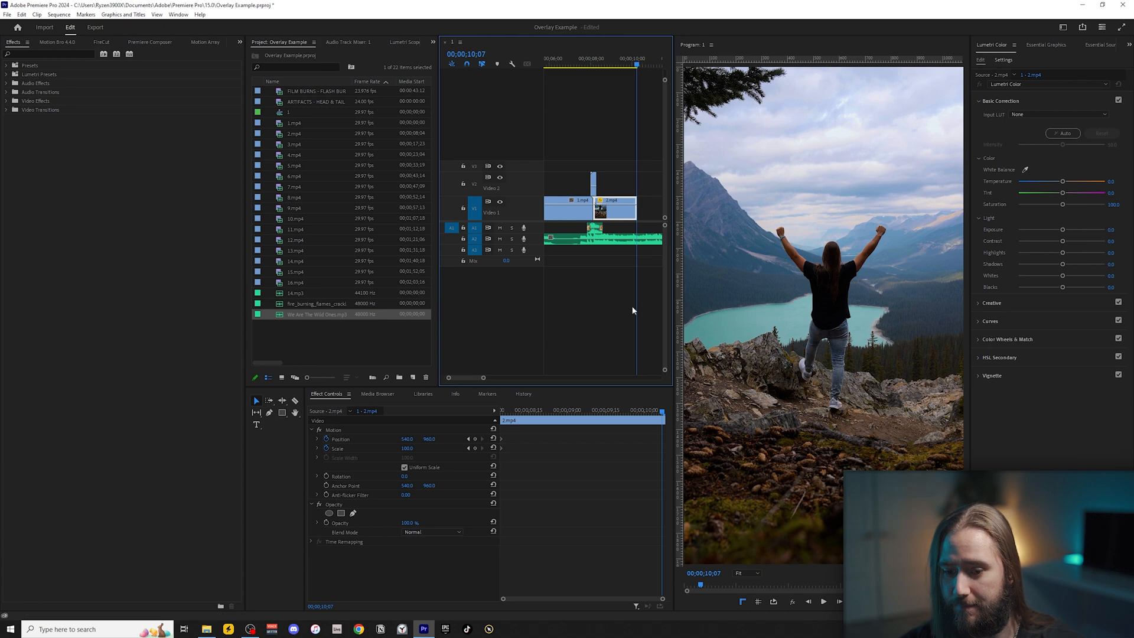
left_click_drag(416, 448, 417, 441)
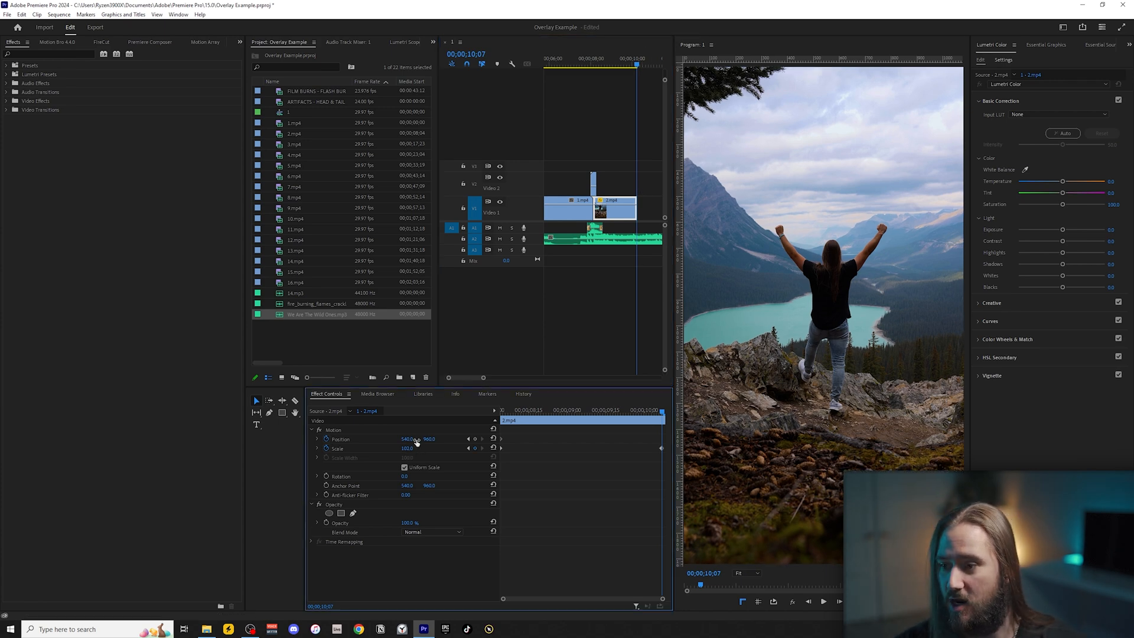
type("130")
key("Return")
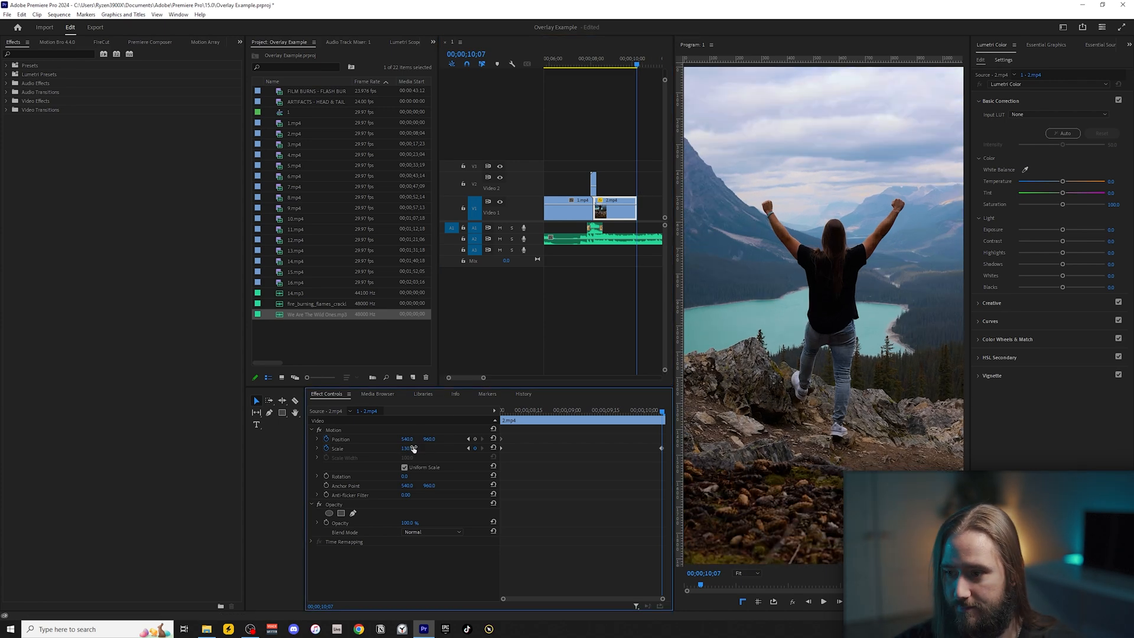
left_click(577, 59)
key("space")
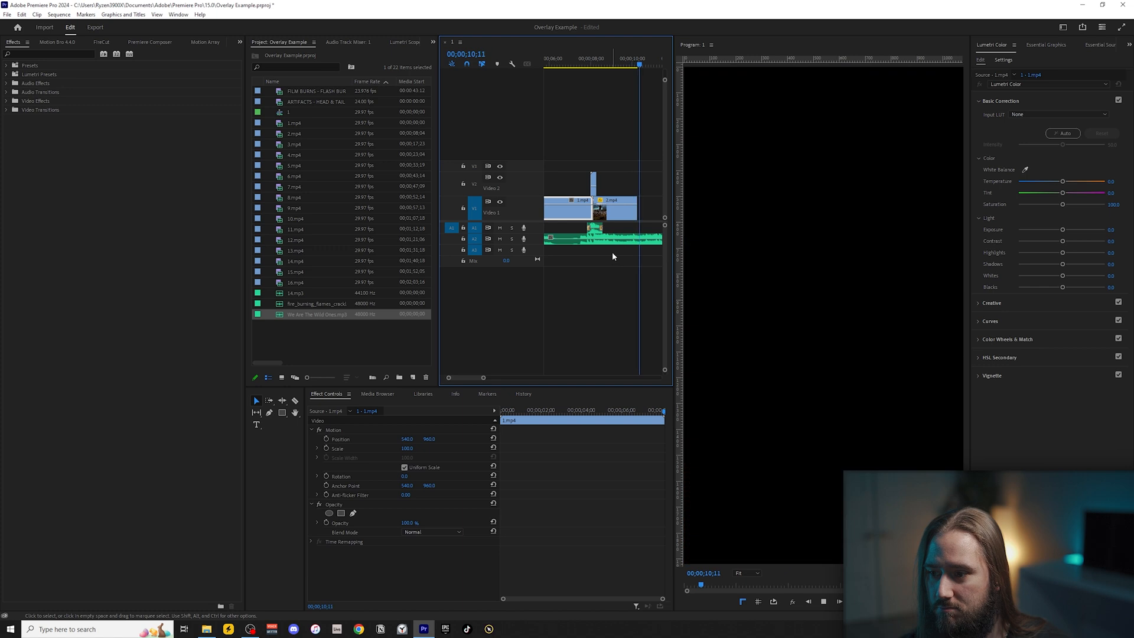
Split the music on A2 at the end of 2.mp4 and delete the remainder.
scroll(611, 256, "down", 3)
left_click(608, 240)
key("space")
left_click(591, 238)
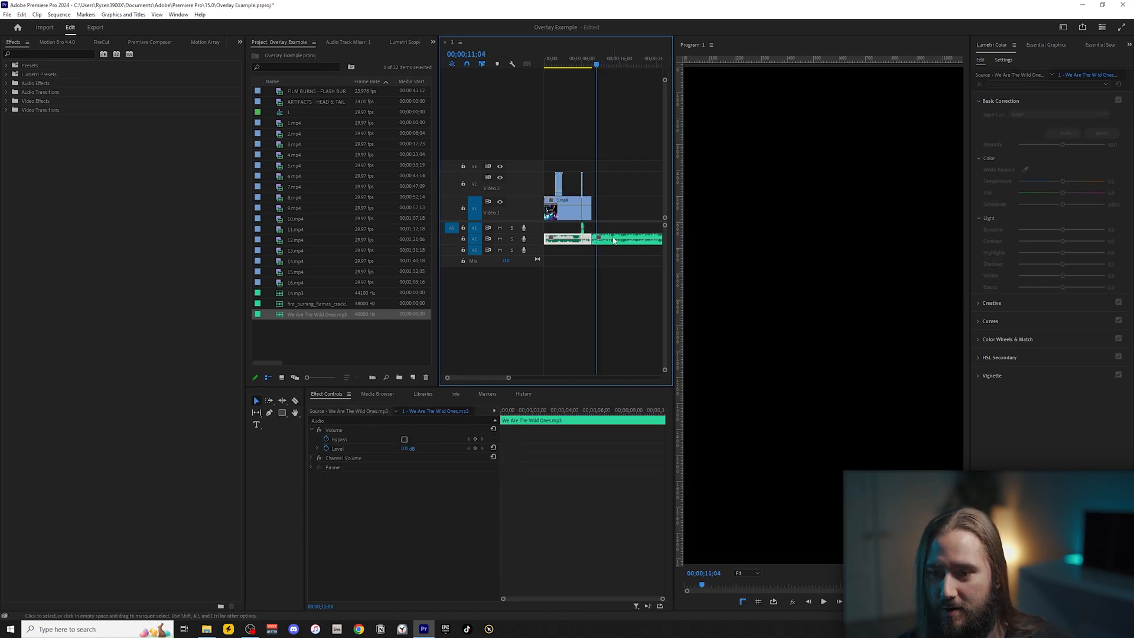
key("v")
left_click(611, 238)
key("Delete")
Duplicate the ARTIFACTS - HEAD & TAIL LEADER_1.mp4 overlay onto V2 above the end of 2.mp4 and play that section.
scroll(564, 230, "up", 2)
scroll(601, 184, "up", 5)
left_click(615, 183)
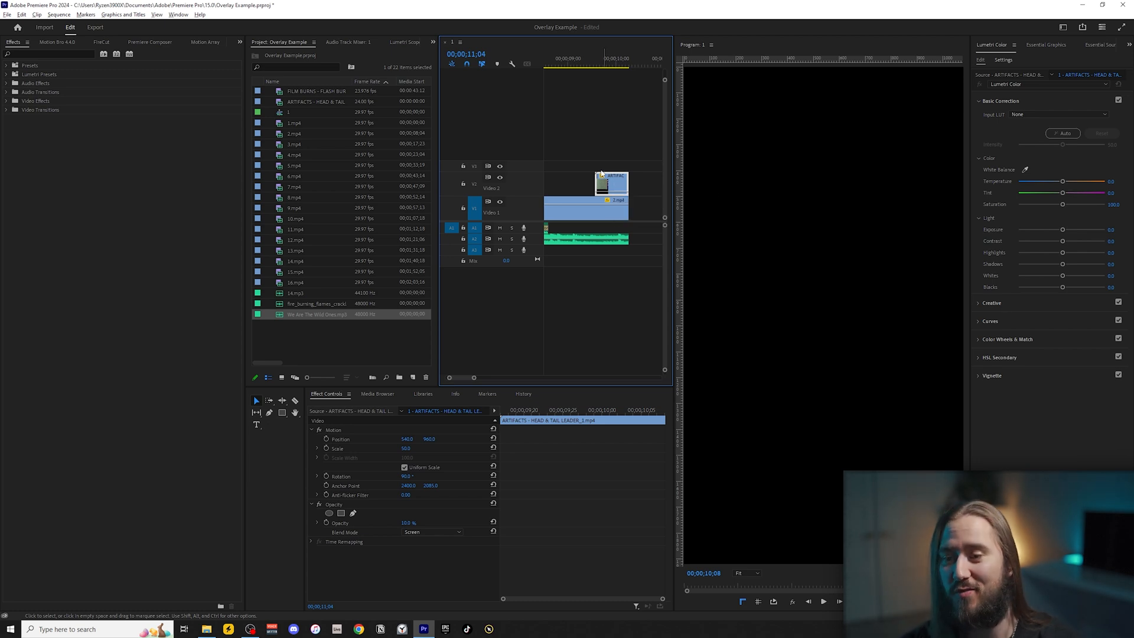
scroll(612, 177, "down", 3)
left_click(584, 64)
key("space")
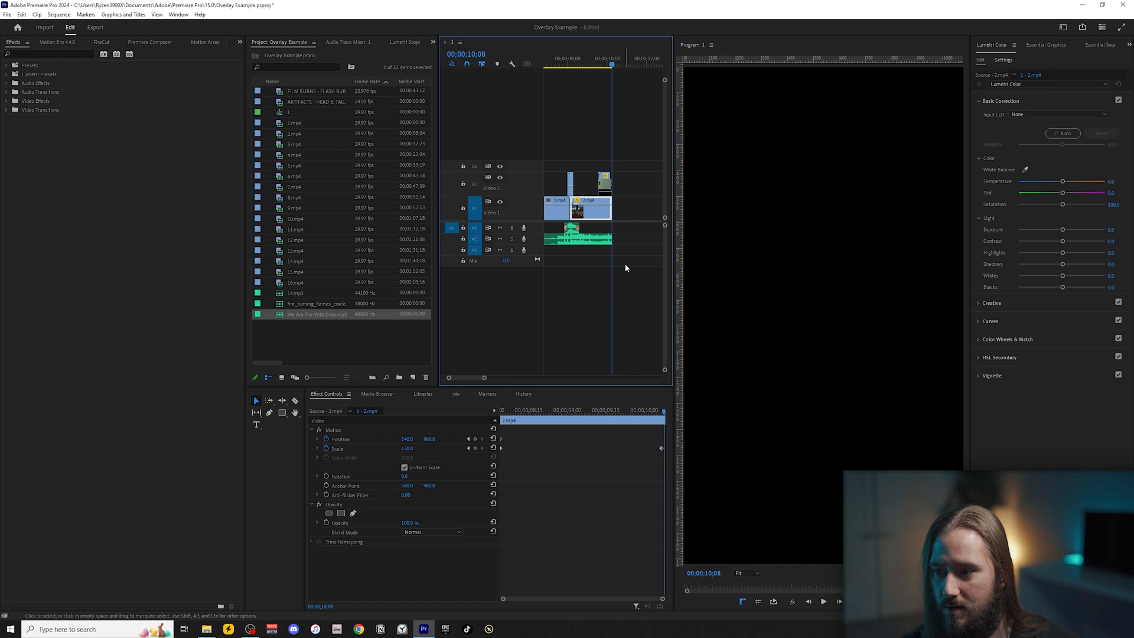
scroll(624, 263, "down", 2)
scroll(616, 273, "down", 1)
left_click(650, 251)
scroll(629, 279, "up", 3)
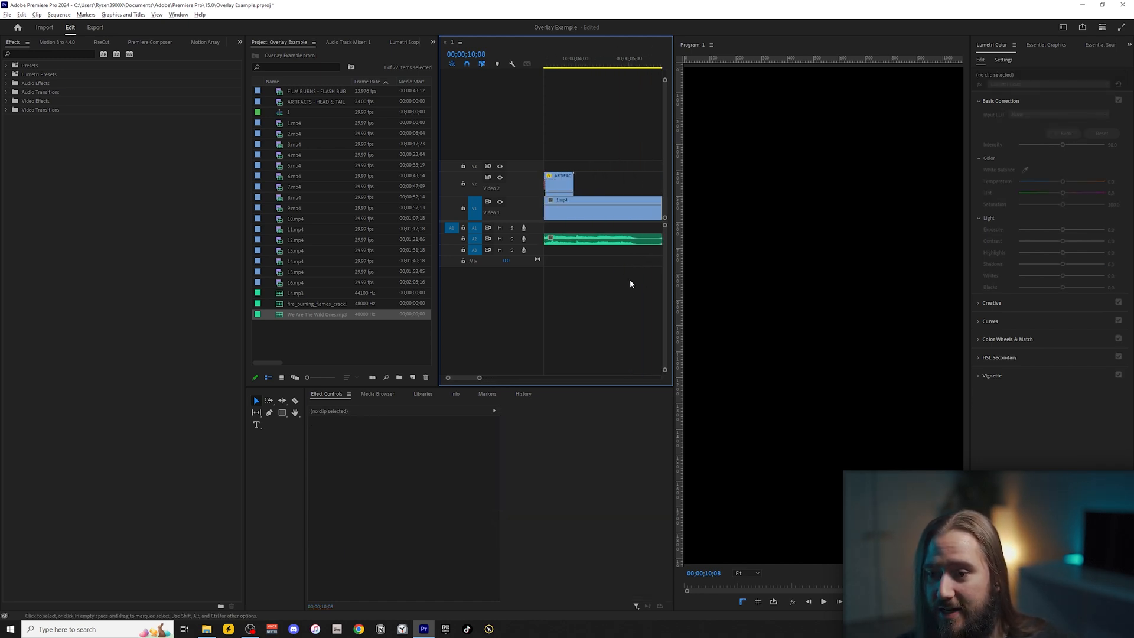
scroll(618, 280, "down", 1)
Switch to File Explorer, open the Fav Sound Fx folder in the Free Editing Bundle, and place Riser.mp3 on A3 beneath the transition.
left_click(589, 60)
double_click(363, 354)
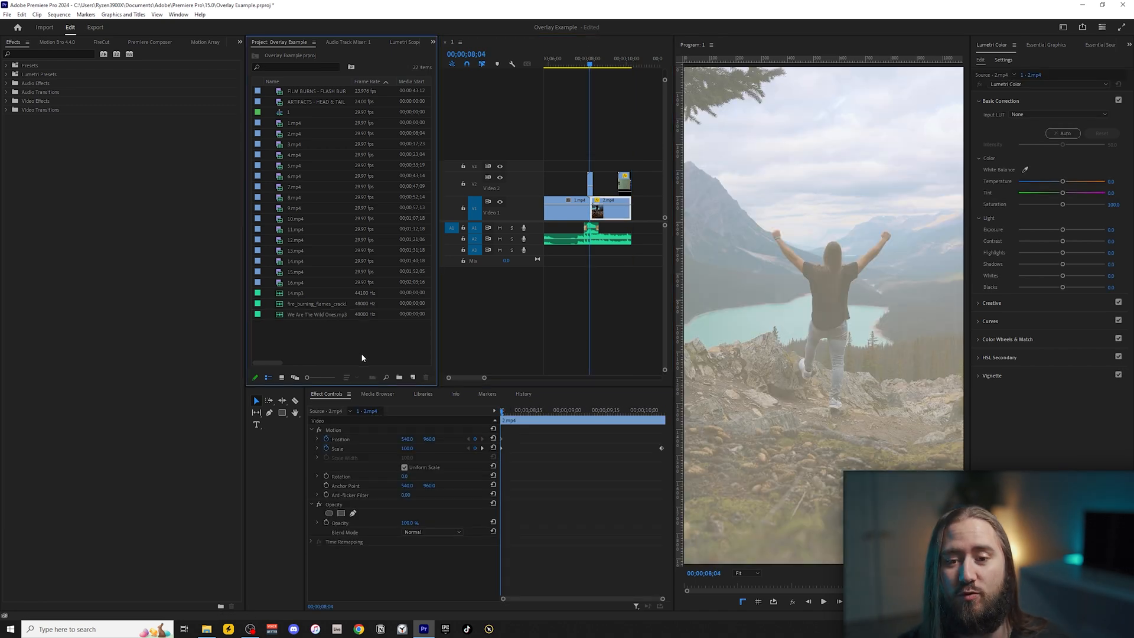
left_click(589, 334)
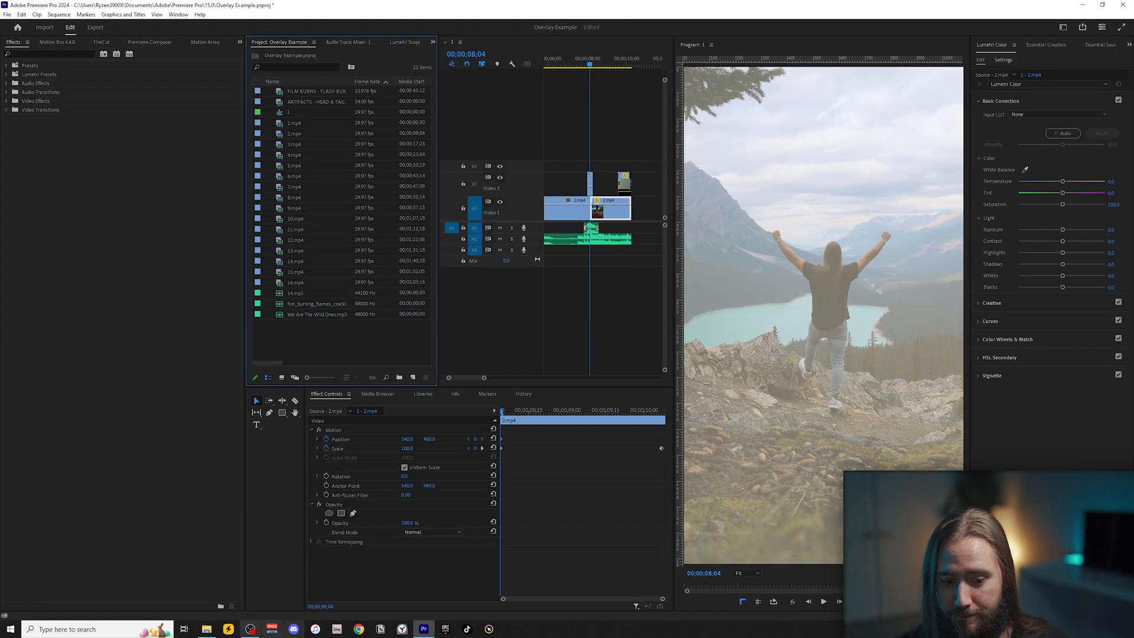
left_click(206, 629)
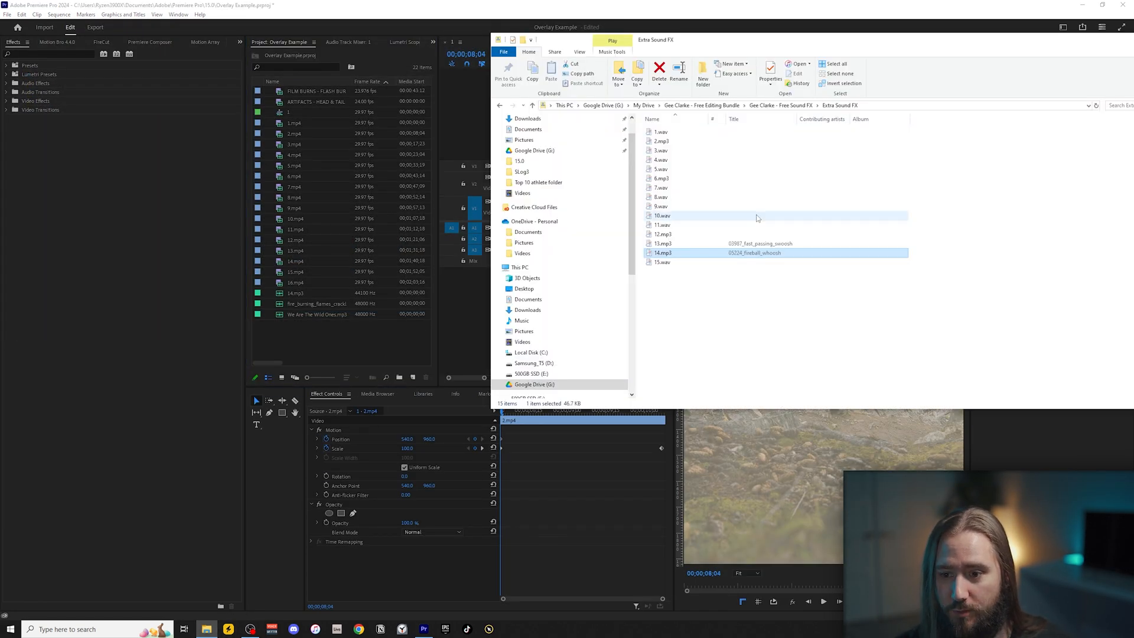
left_click(714, 108)
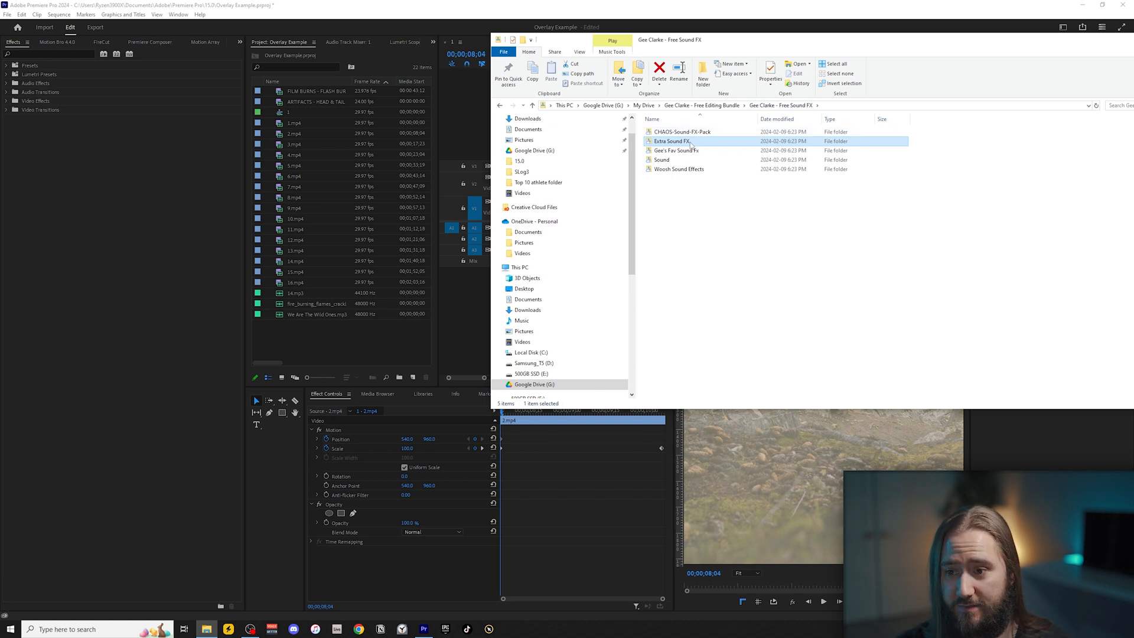
double_click(685, 150)
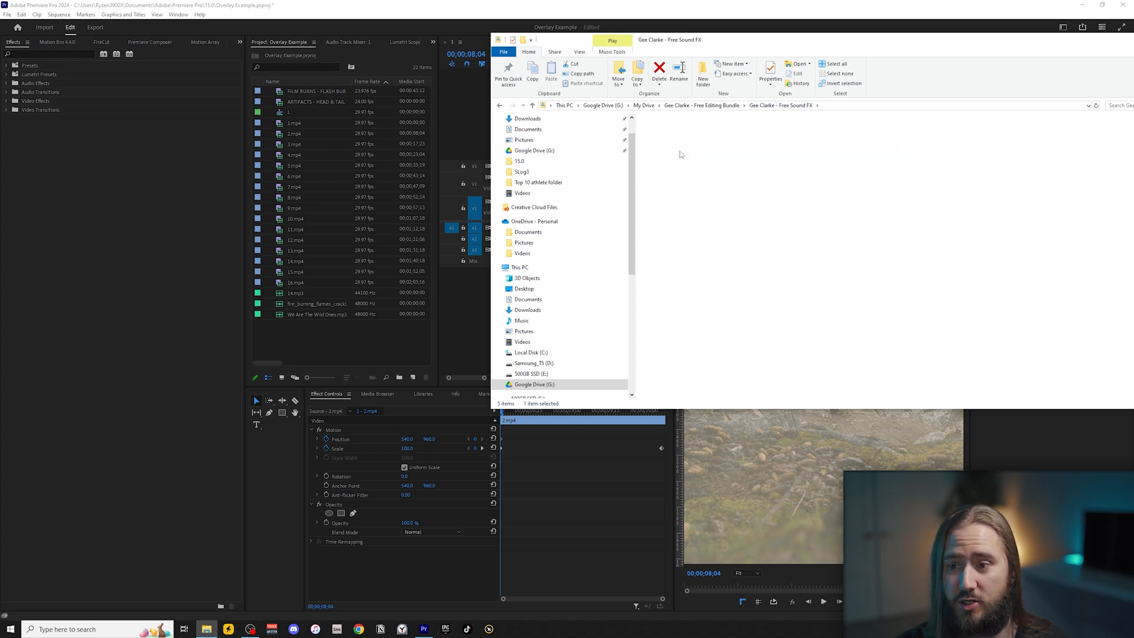
left_click(666, 160)
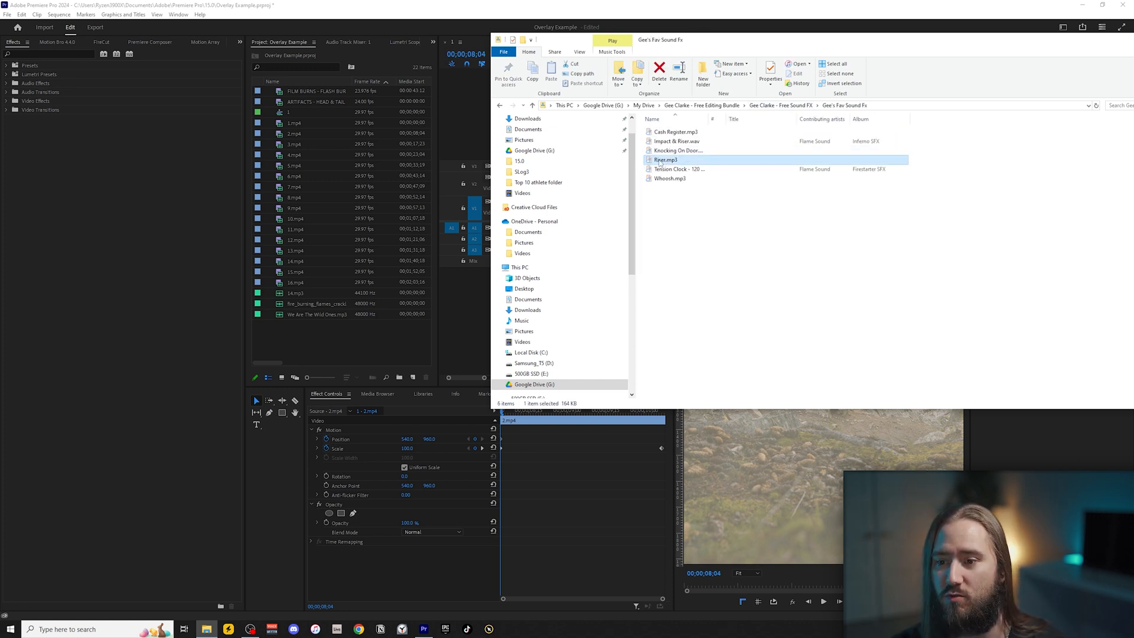
left_click_drag(658, 162, 609, 256)
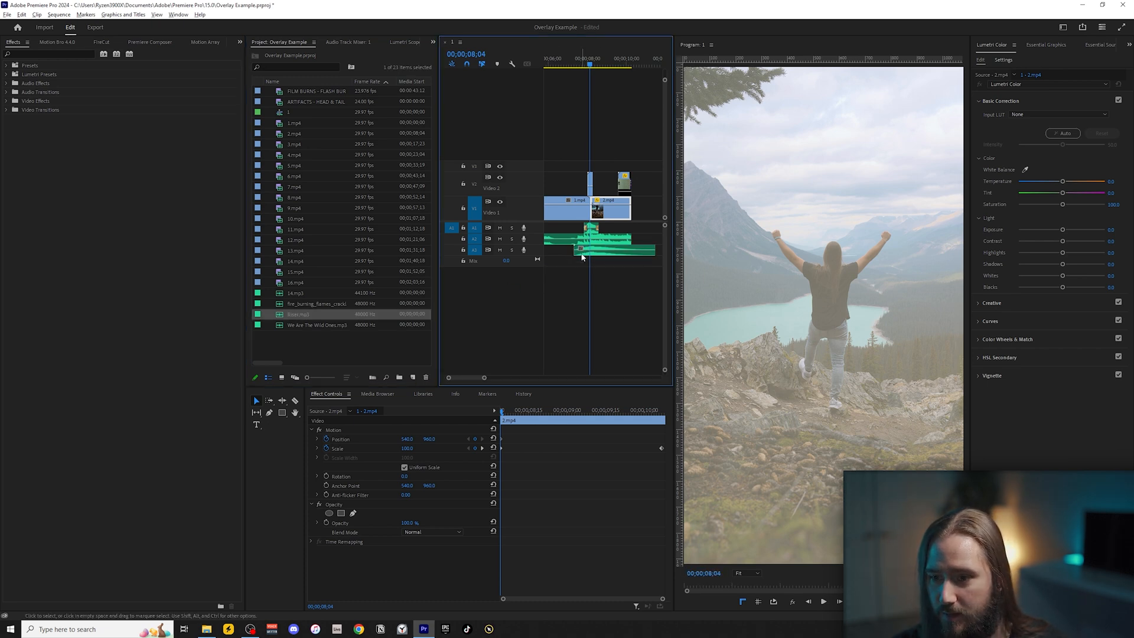
Split Riser.mp3 on A3 at 00;00;08;10.
scroll(602, 259, "up", 2)
scroll(593, 258, "down", 2)
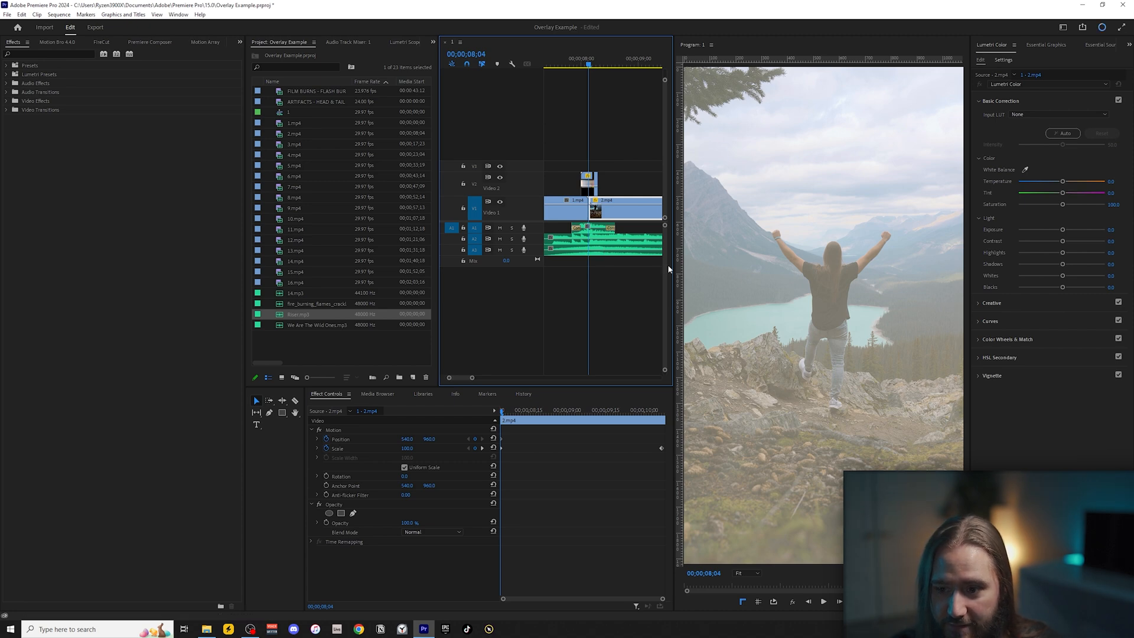
left_click(600, 64)
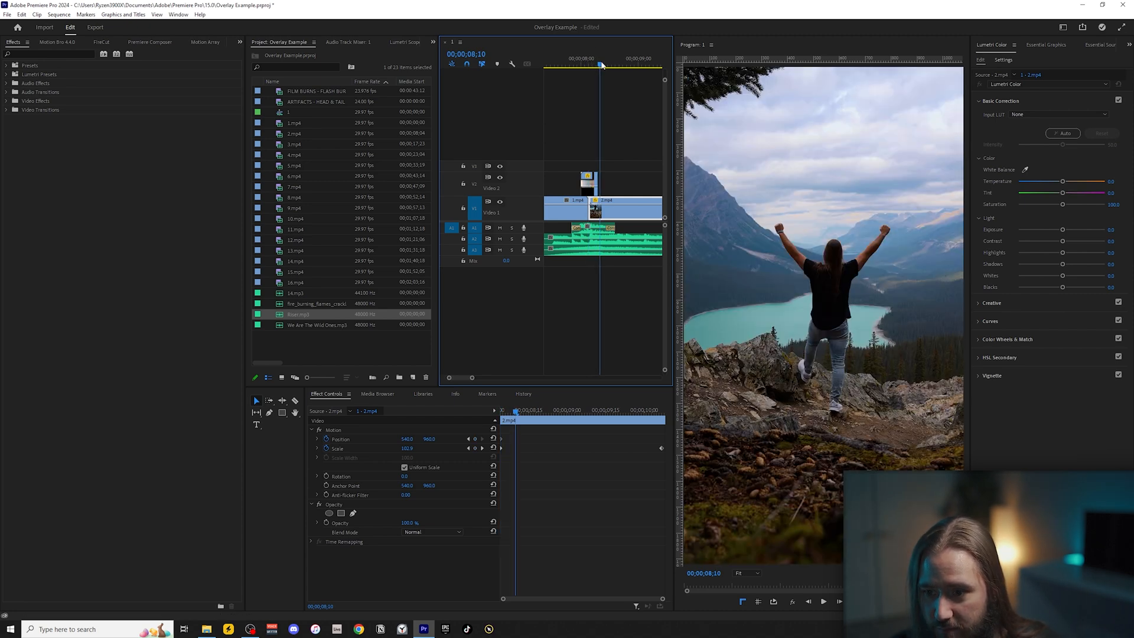
key("b")
left_click(587, 250)
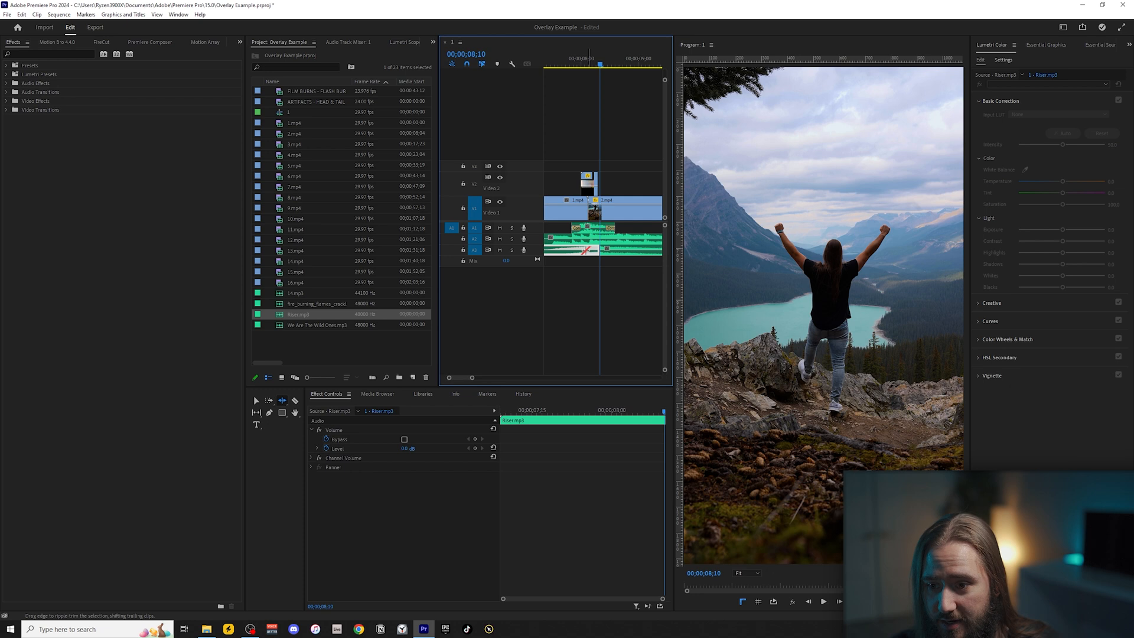
Delete the part of Riser.mp3 before the split and shift the remainder to start at the cut between 1.mp4 and 2.mp4.
key("v")
left_click_drag(628, 252, 613, 252)
scroll(590, 255, "up", 6)
scroll(570, 259, "down", 5)
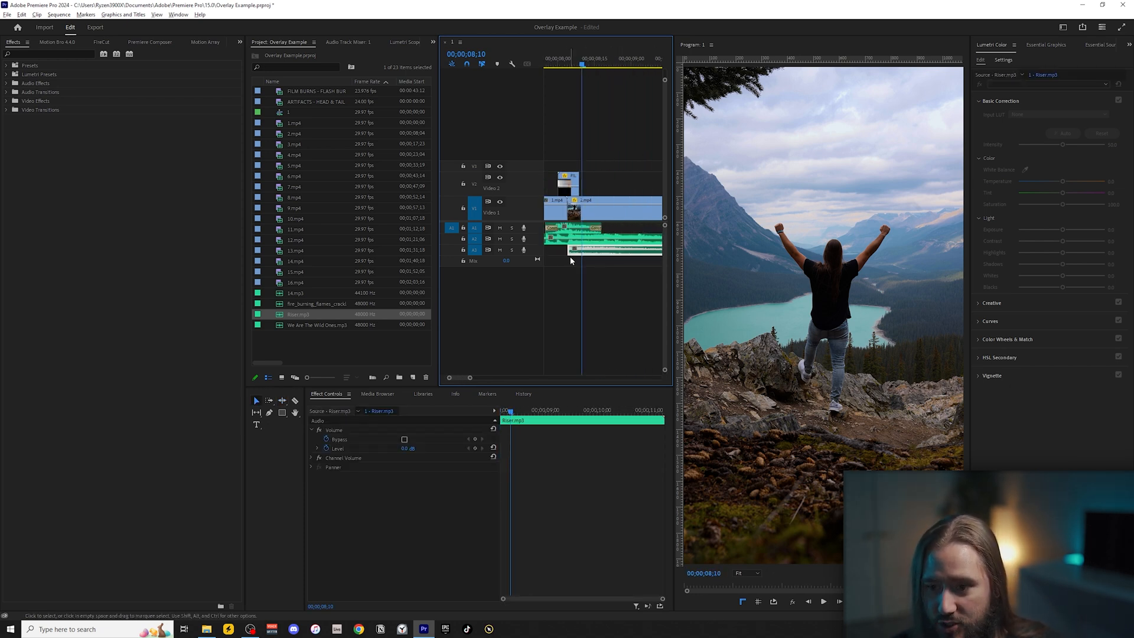
Extend the start of Riser.mp3 back to restore its build-up before the cut, and lower the Audio 3 track to about -20 dB.
scroll(570, 256, "down", 2)
left_click_drag(593, 252, 494, 253)
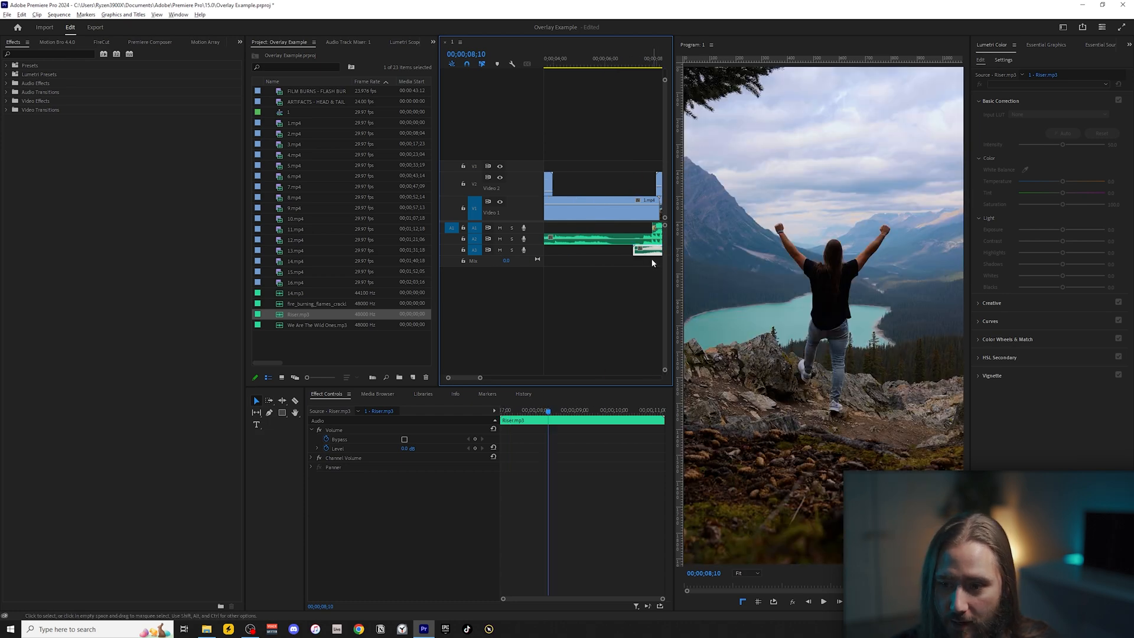
scroll(652, 260, "down", 3)
left_click(348, 42)
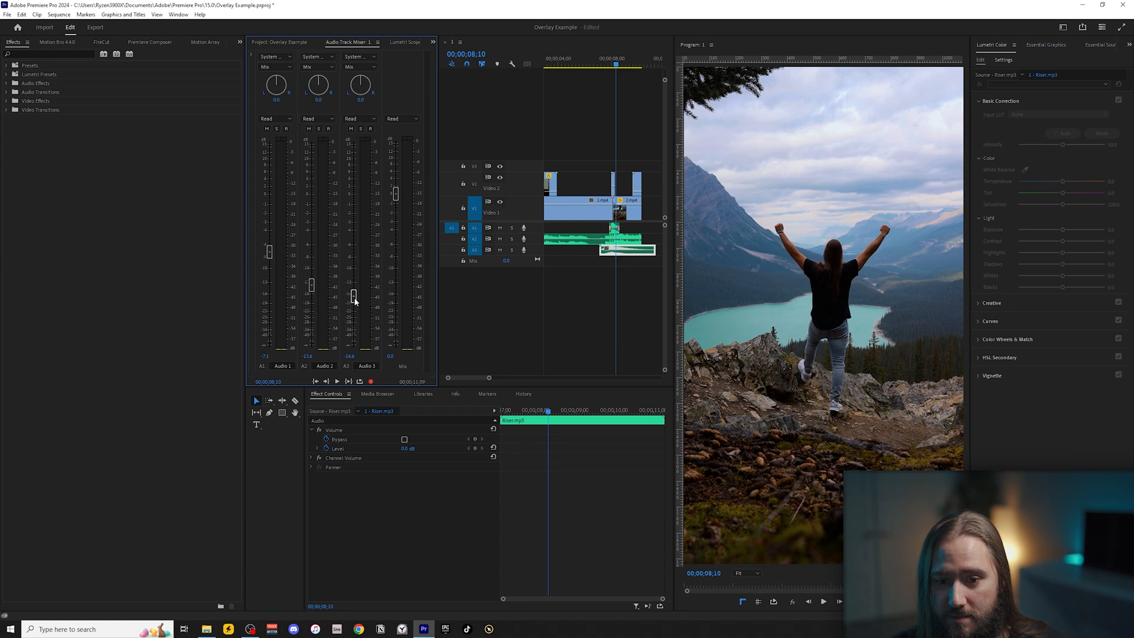
Move the first film overlay clip on V2 so it starts at 00;00;04;19 above 1.mp4.
left_click(582, 59)
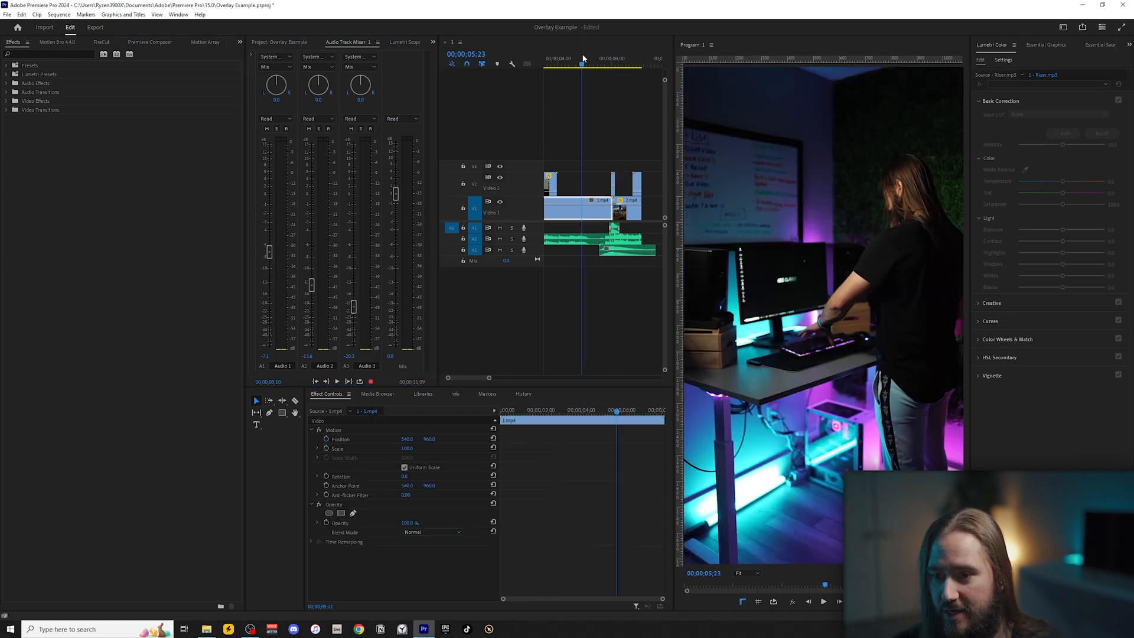
left_click(566, 61)
left_click_drag(559, 173, 565, 173)
left_click(587, 289)
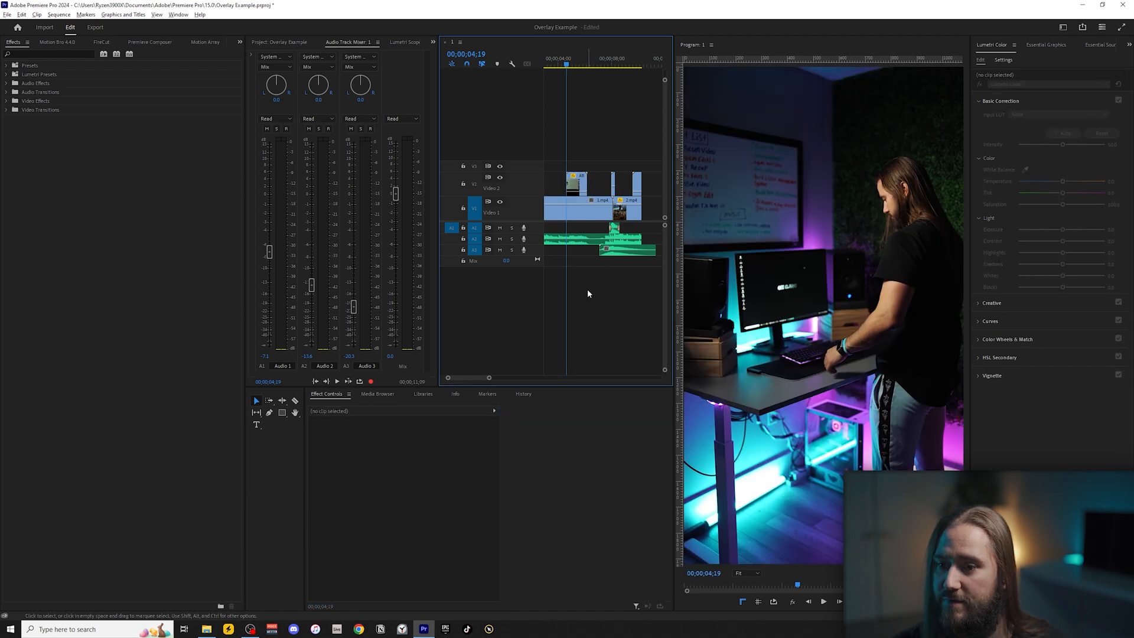
Play back the sequence from 00;00;04;19 through the transition into 2.mp4 to review the overlays and sound mix.
key("minus")
key("space")
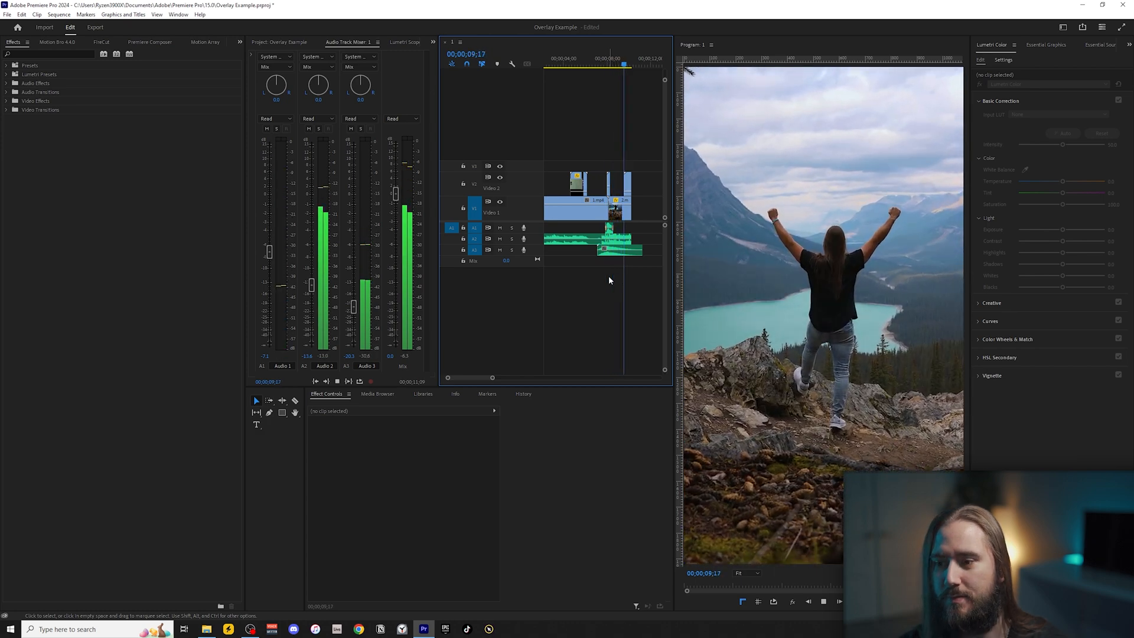
key("space")
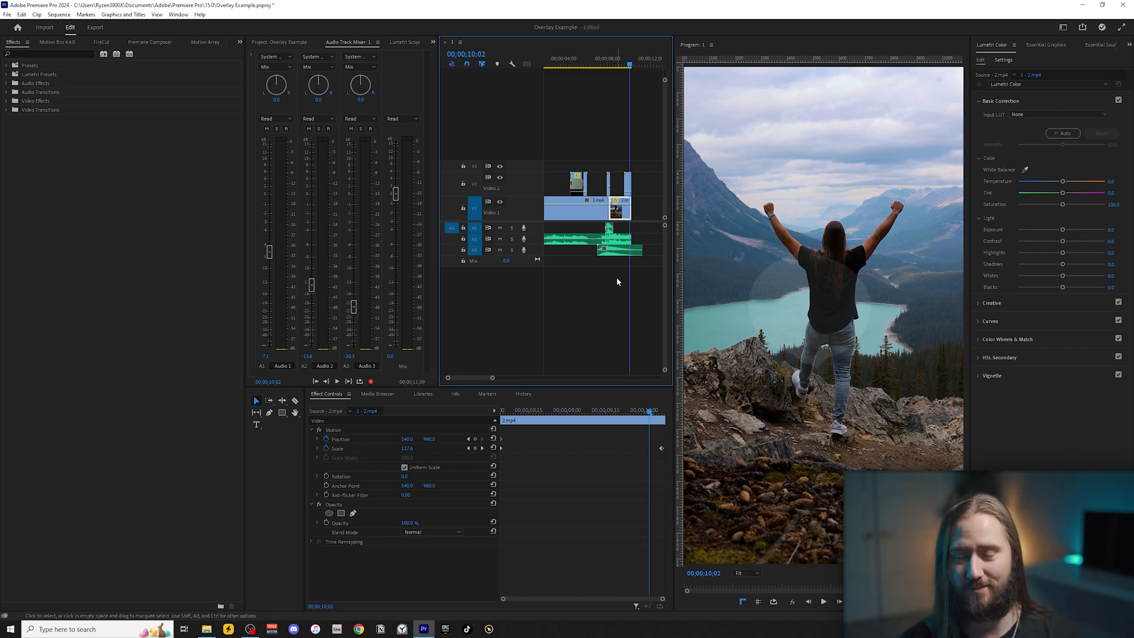
left_click(615, 59)
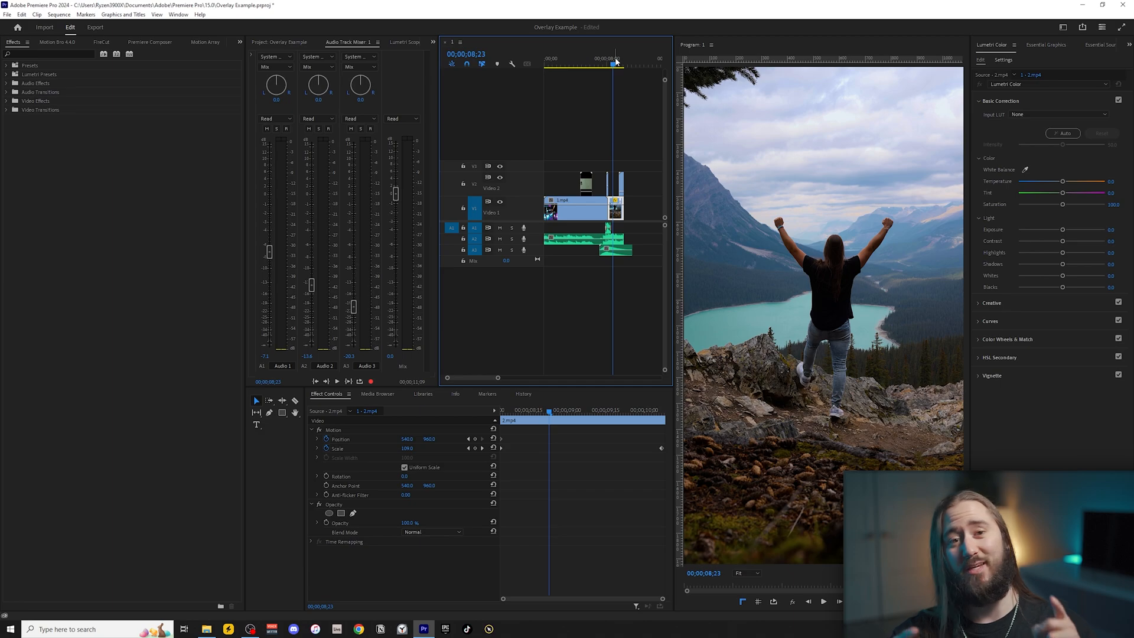